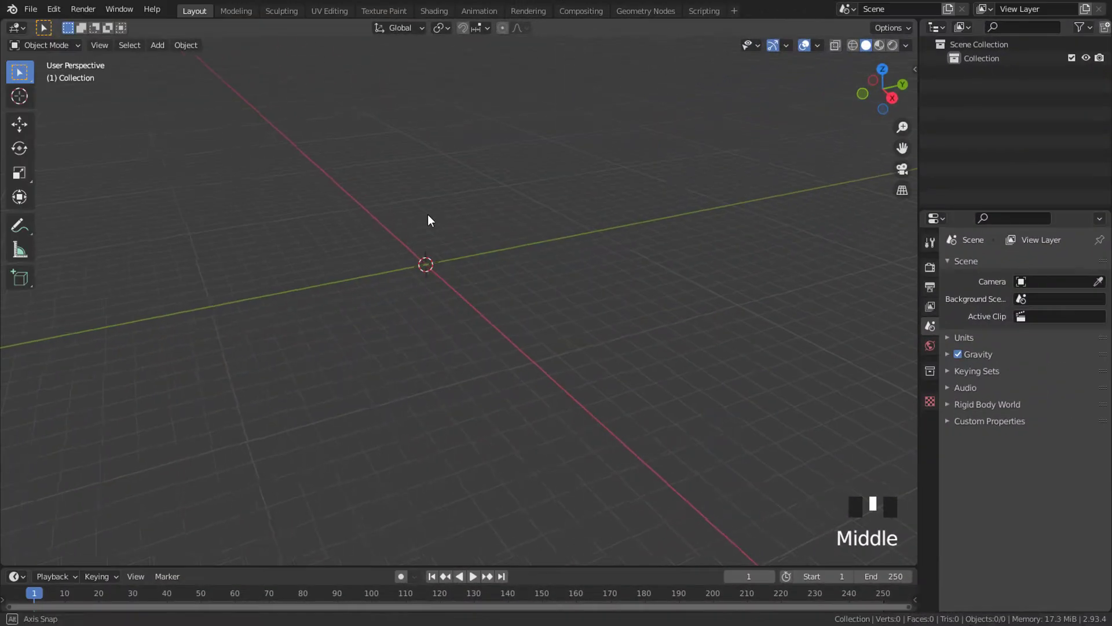
Add a plane mesh at the origin and set its size to 20 m
{"action": "middle_click_drag", "start_coordinate": [427, 218], "coordinate": [413, 222]}
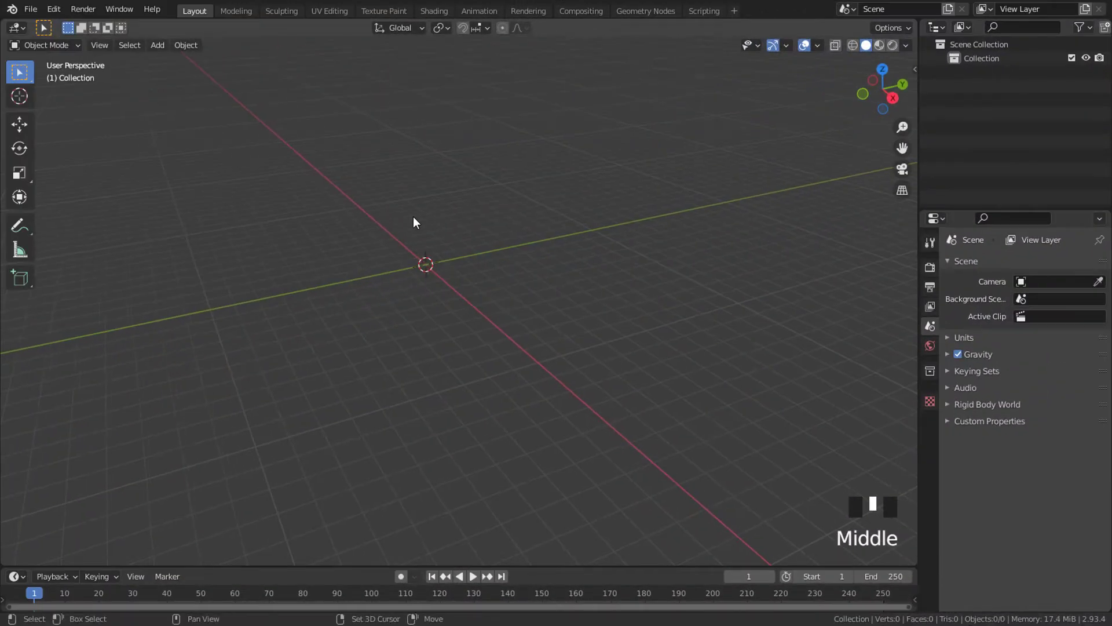
{"action": "key", "text": "shift+a"}
{"action": "mouse_move", "coordinate": [398, 217]}
{"action": "left_click", "coordinate": [477, 216]}
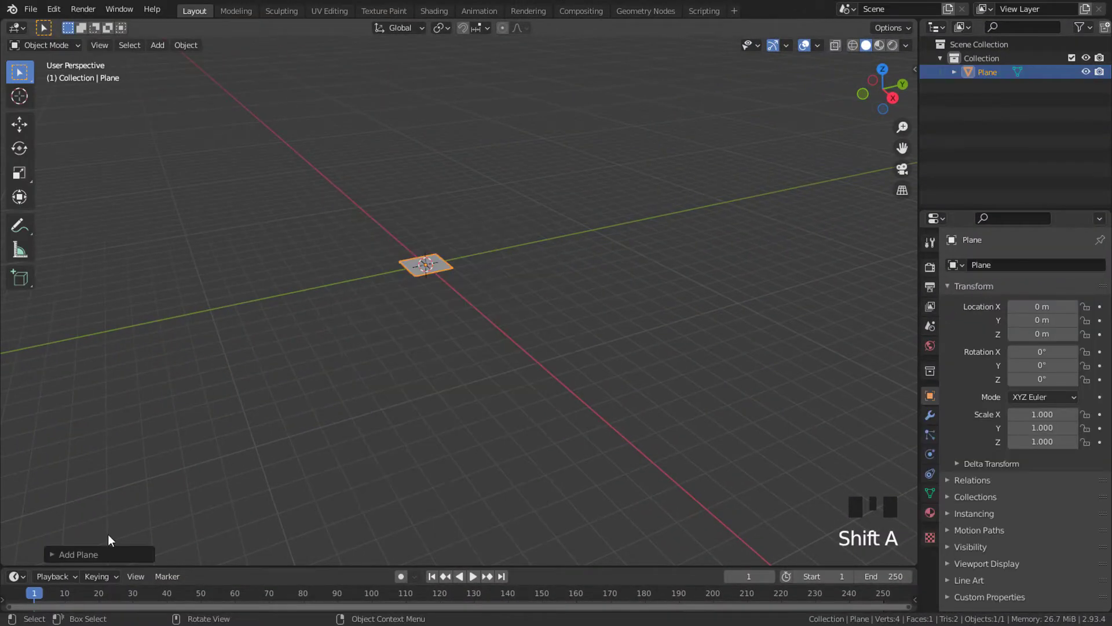
{"action": "left_click", "coordinate": [75, 555]}
{"action": "left_click", "coordinate": [178, 433]}
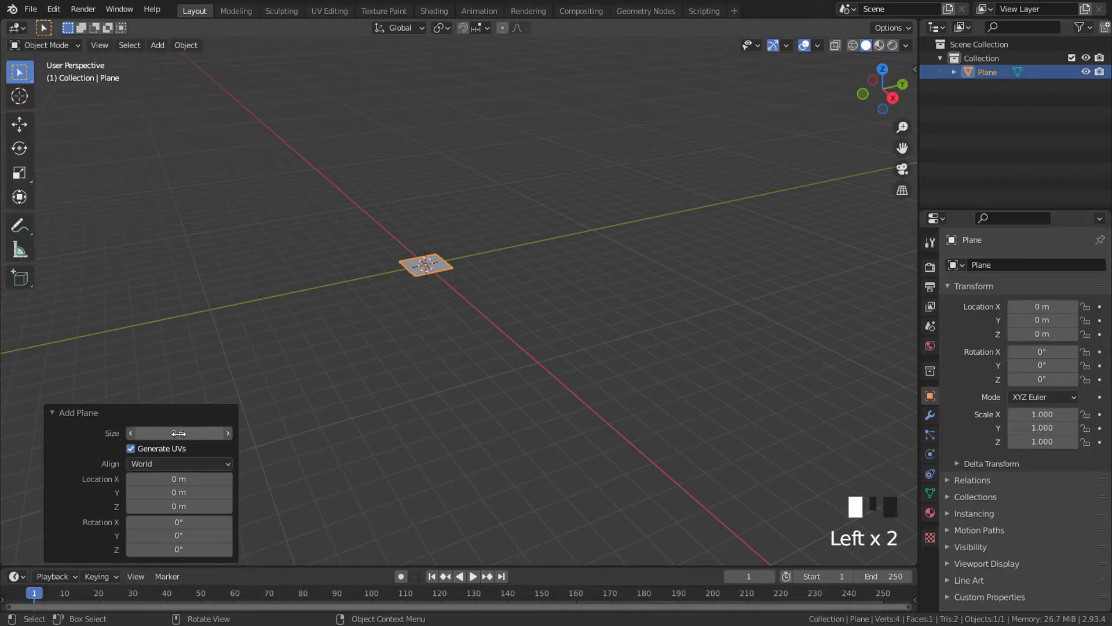
{"action": "type", "text": "20"}
{"action": "key", "text": "Return"}
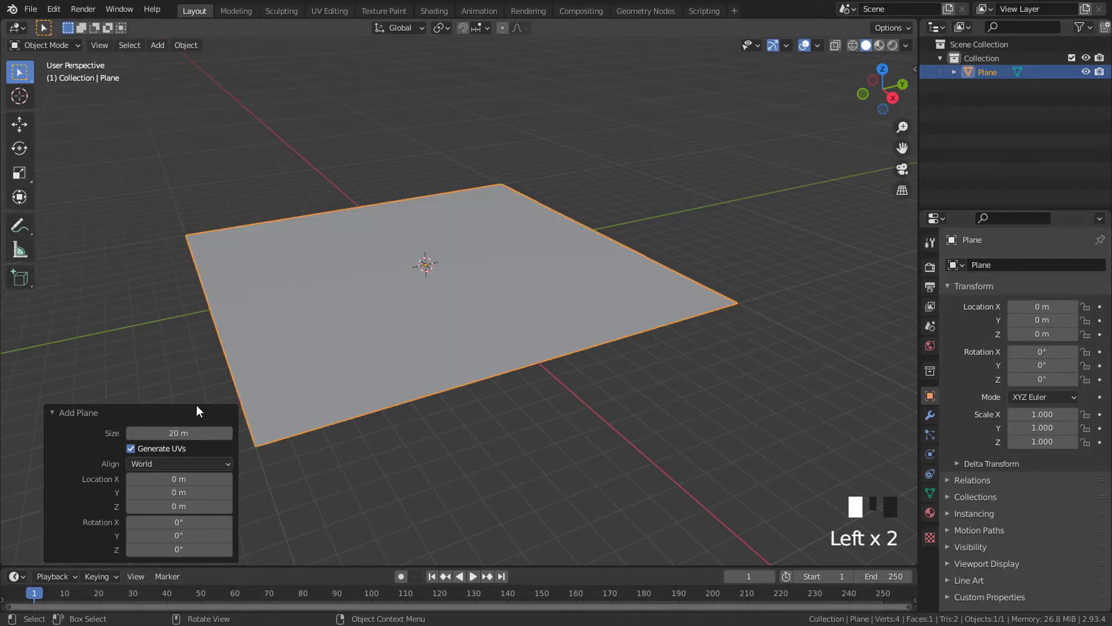
Set the render engine to Cycles with the Experimental feature set and GPU Compute as the device
{"action": "left_click", "coordinate": [930, 270]}
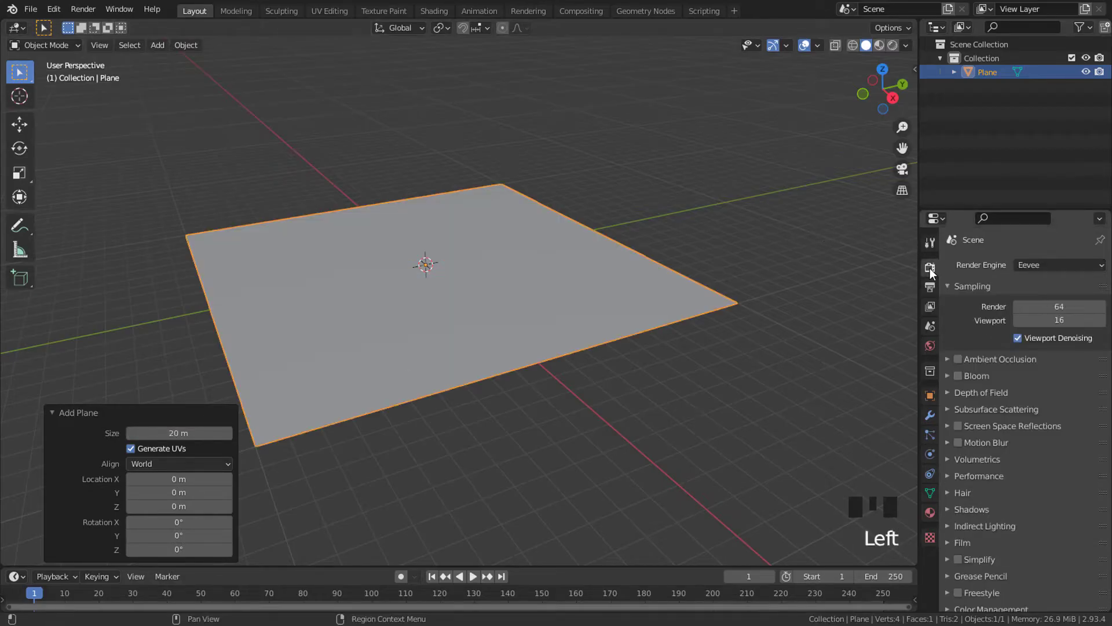
{"action": "left_click", "coordinate": [1044, 266]}
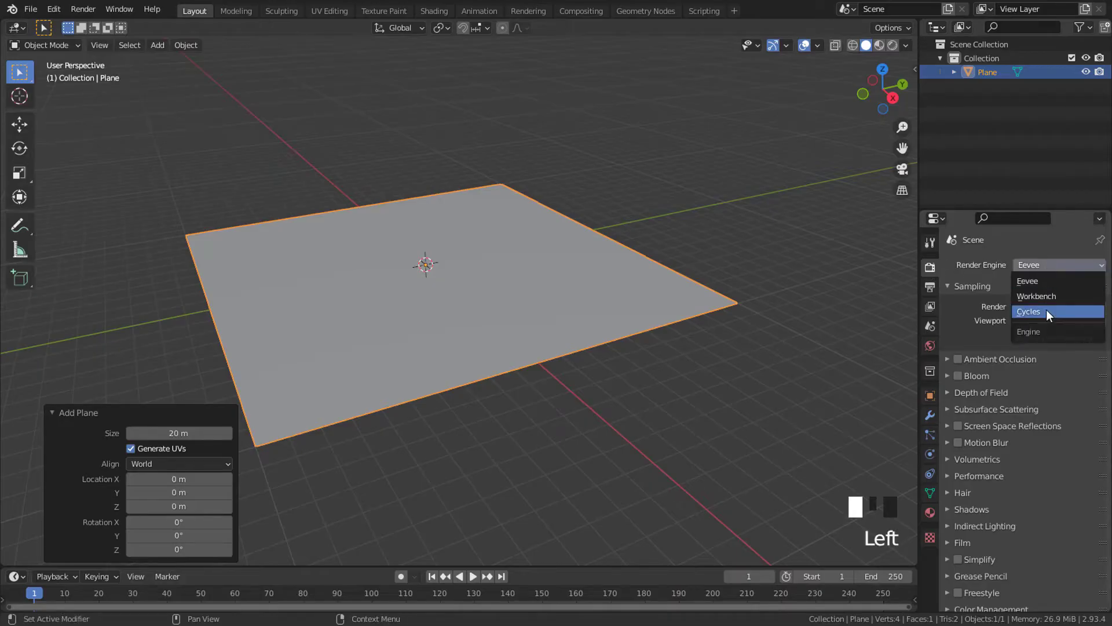
{"action": "left_click", "coordinate": [1046, 309]}
{"action": "left_click", "coordinate": [1037, 281]}
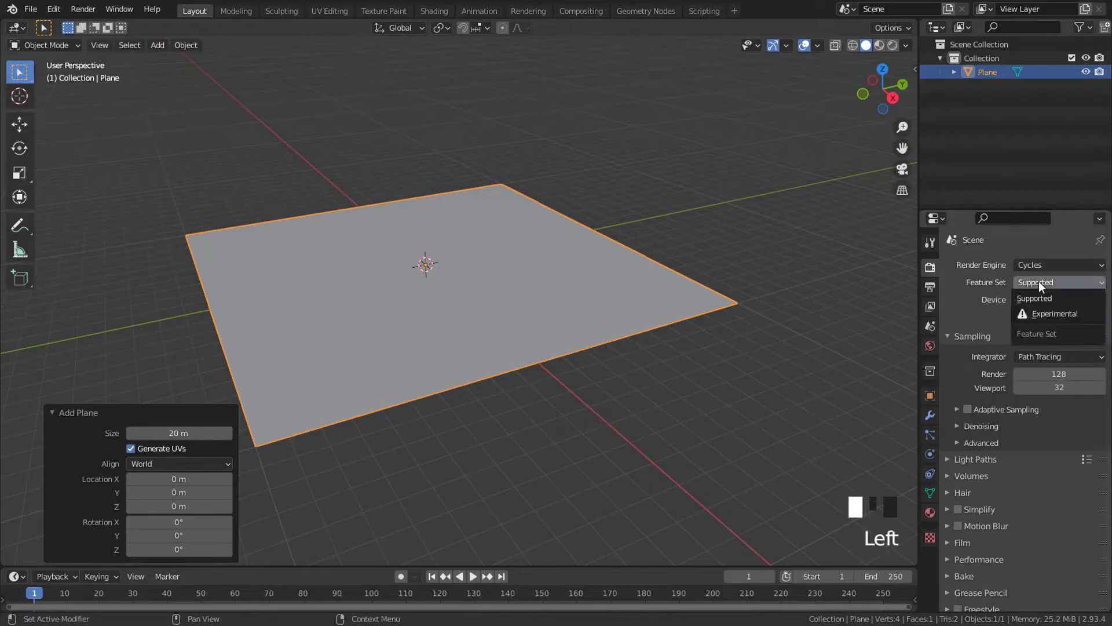
{"action": "left_click", "coordinate": [1047, 314]}
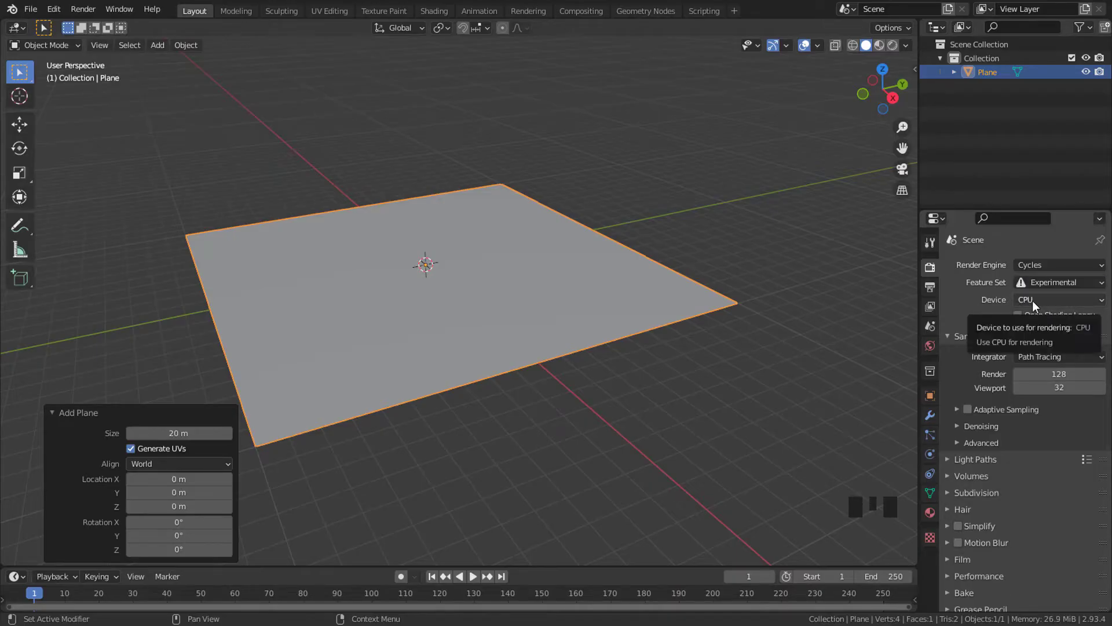
{"action": "left_click", "coordinate": [1032, 300]}
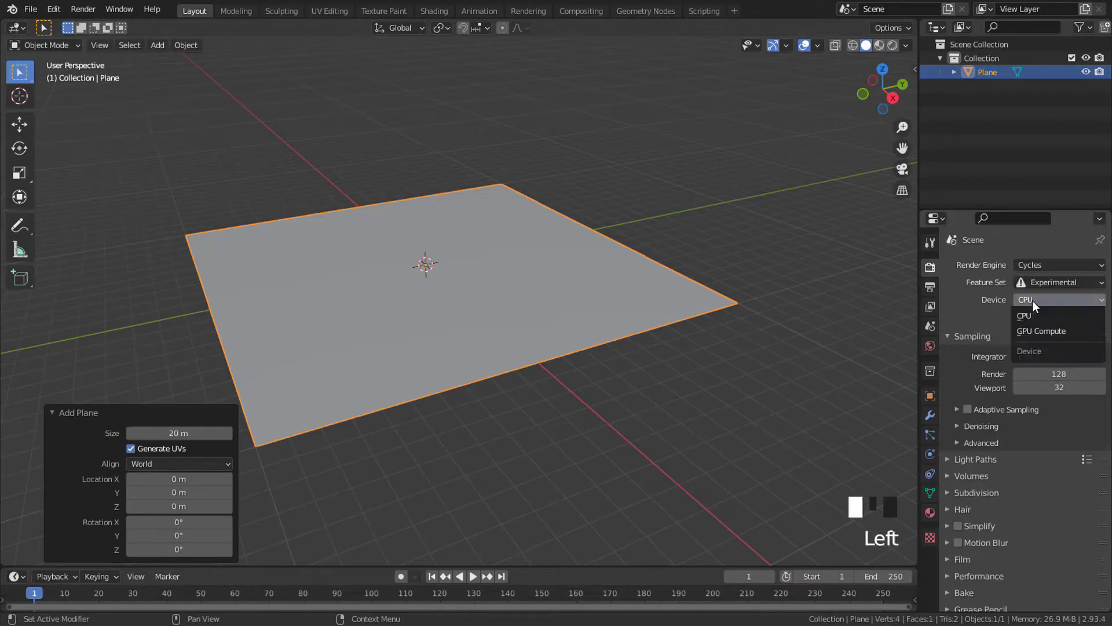
{"action": "left_click", "coordinate": [1043, 333]}
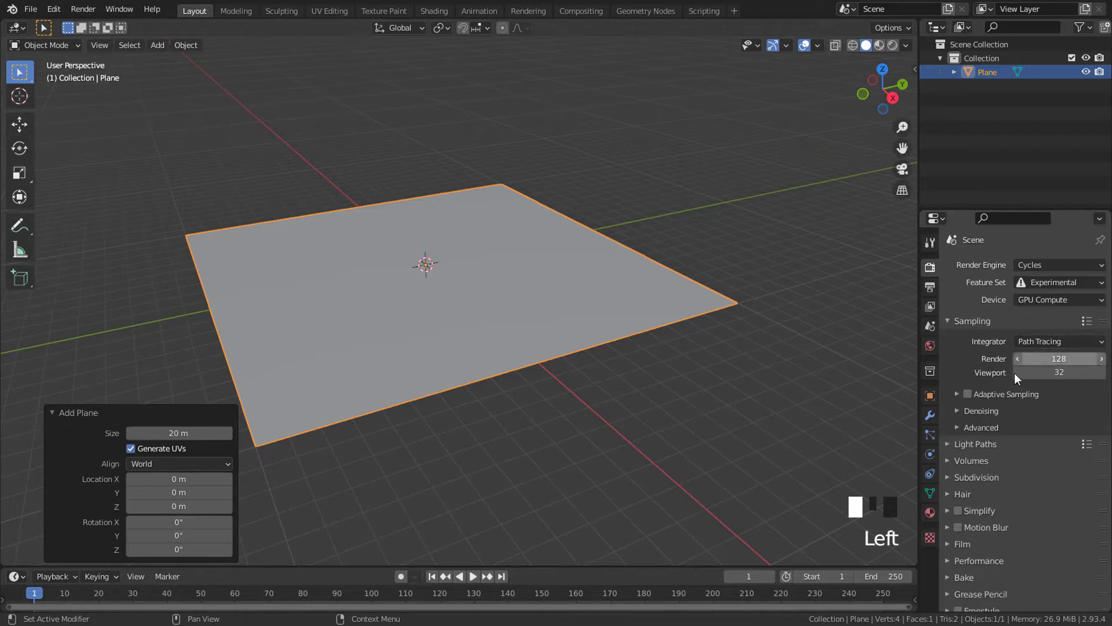
Set the viewport render samples to 16
{"action": "left_click", "coordinate": [1057, 371]}
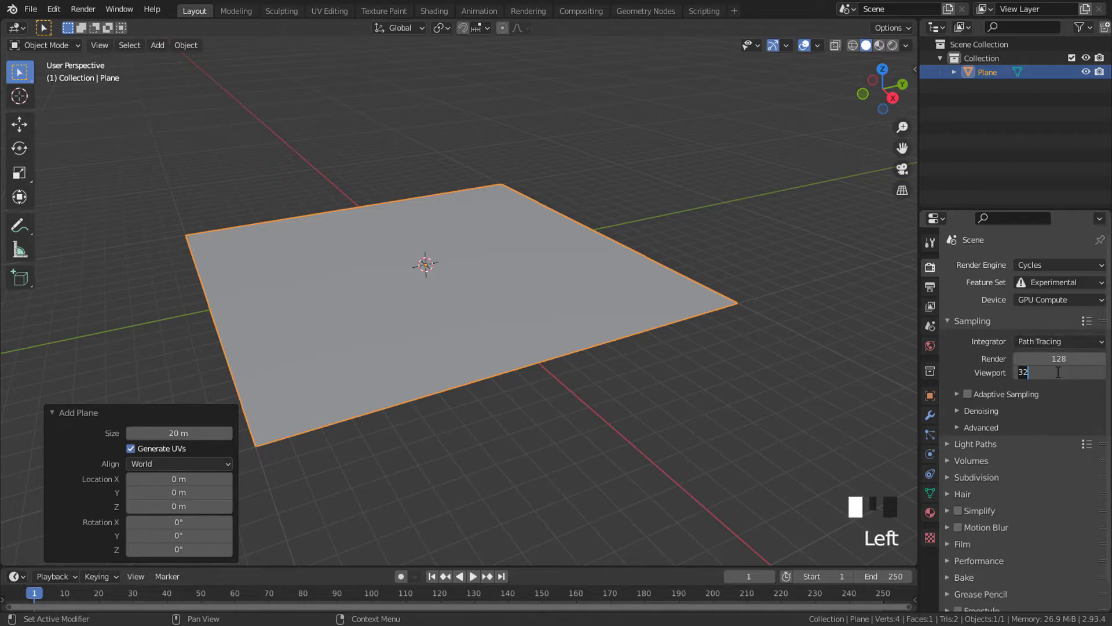
{"action": "type", "text": "16"}
{"action": "key", "text": "Return"}
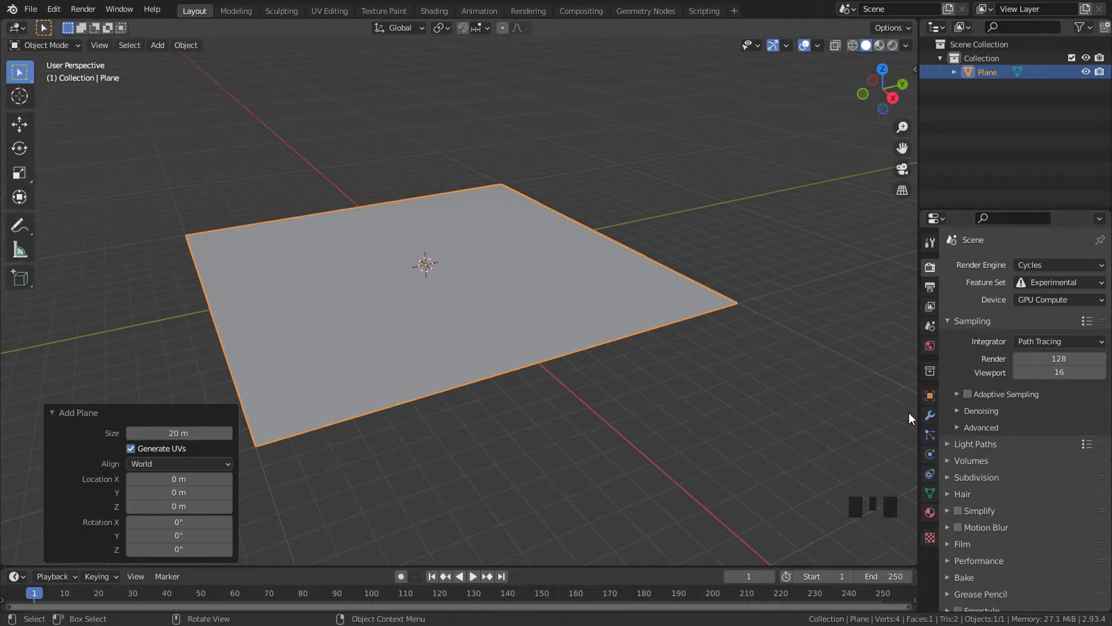
Add a Subdivision Surface modifier to the plane, using Simple subdivision with Adaptive Subdivision enabled
{"action": "left_click", "coordinate": [927, 413]}
{"action": "left_click", "coordinate": [980, 263]}
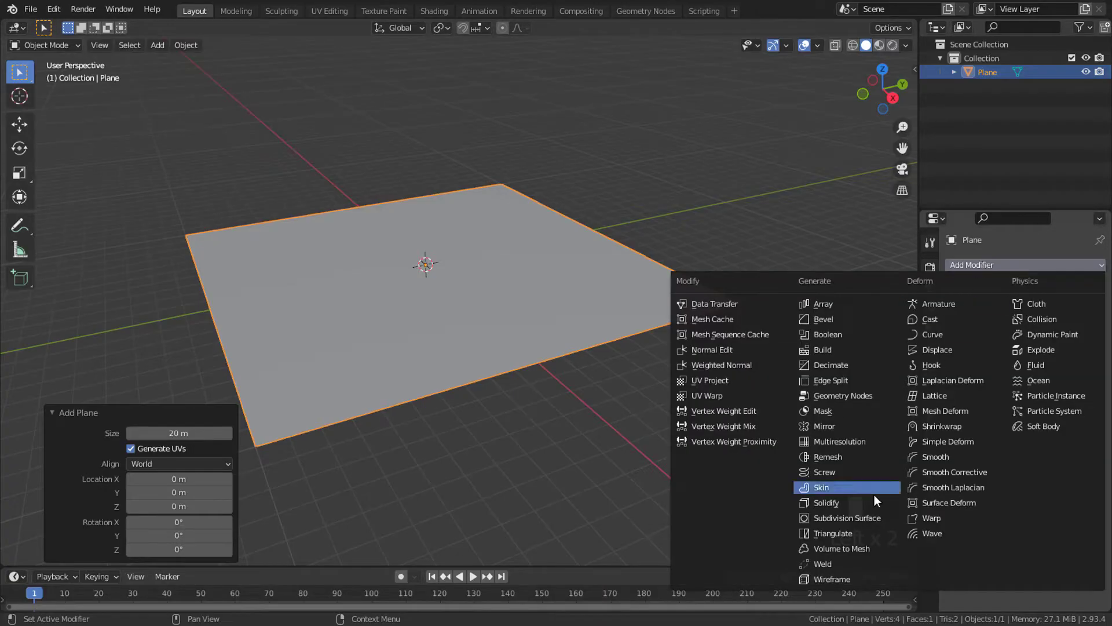
{"action": "left_click", "coordinate": [868, 518]}
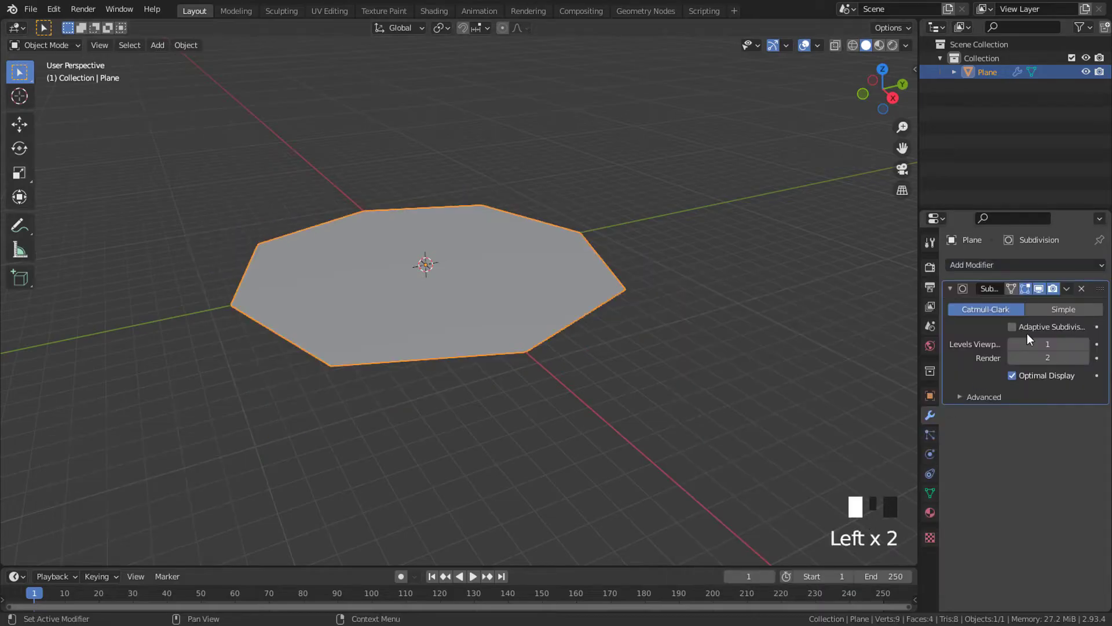
{"action": "left_click", "coordinate": [1048, 310]}
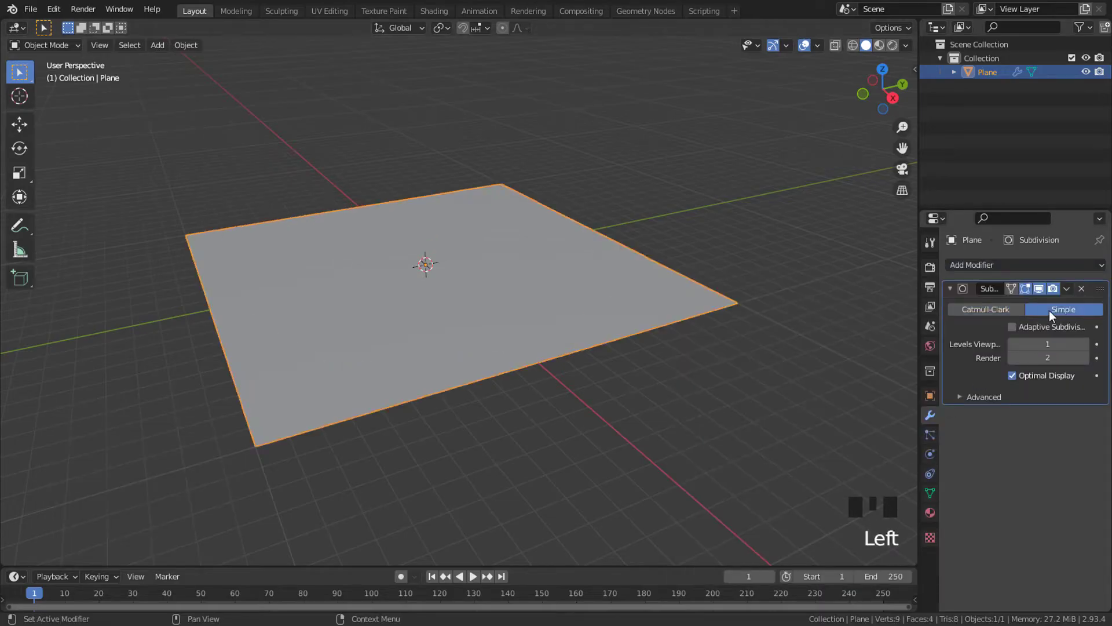
{"action": "left_click", "coordinate": [1012, 327]}
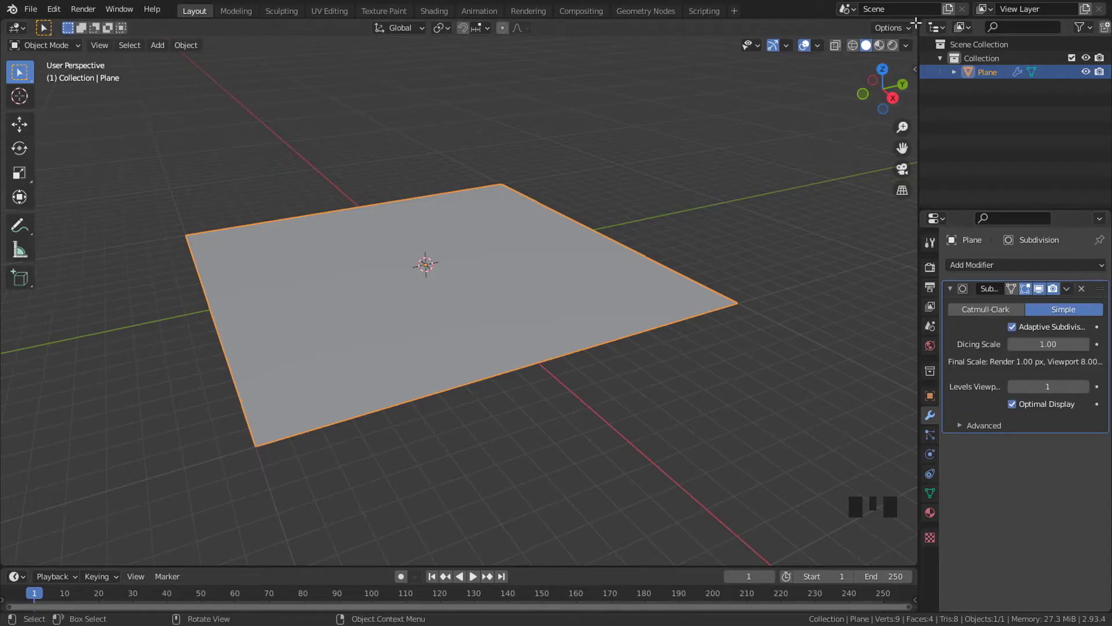
Split the 3D viewport into two side-by-side areas and make one of them a Shader Editor
{"action": "left_click_drag", "start_coordinate": [915, 22], "coordinate": [499, 64]}
{"action": "left_click", "coordinate": [517, 28]}
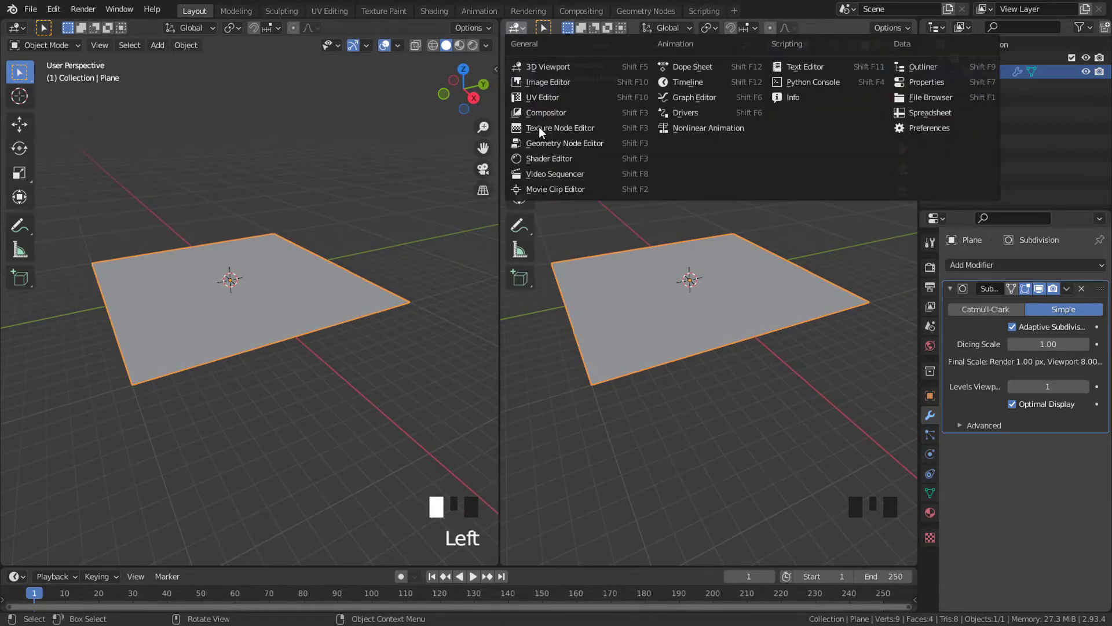
{"action": "left_click", "coordinate": [547, 158]}
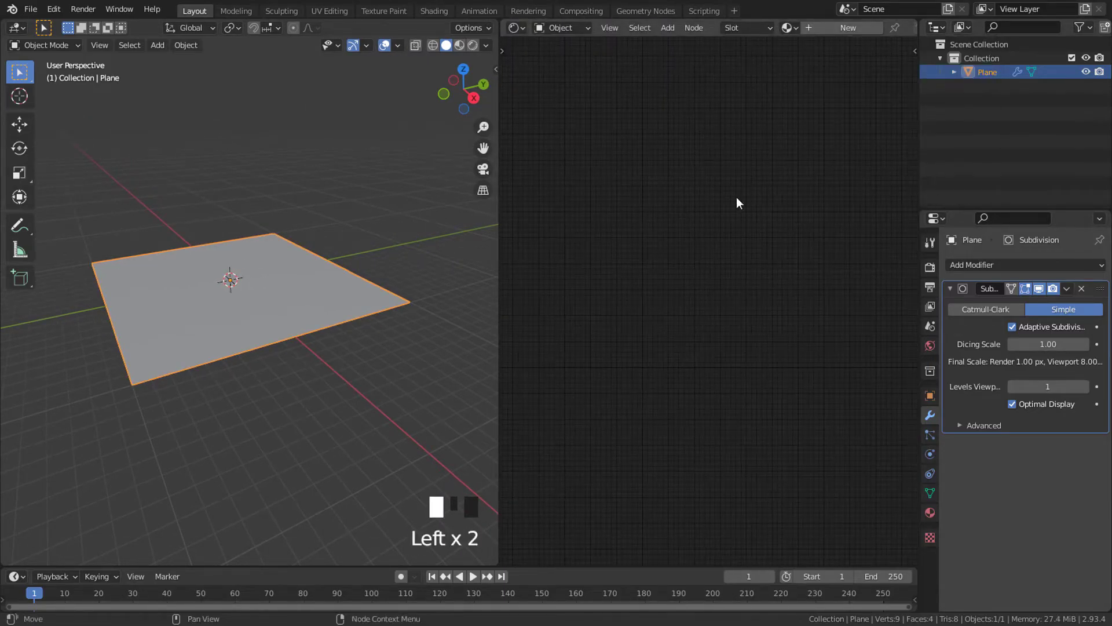
Create a new material for the plane and move the Principled BSDF node farther from the Material Output
{"action": "left_click", "coordinate": [847, 28]}
{"action": "middle_click_drag", "start_coordinate": [664, 293], "coordinate": [726, 197]}
{"action": "left_click_drag", "start_coordinate": [727, 197], "coordinate": [564, 205]}
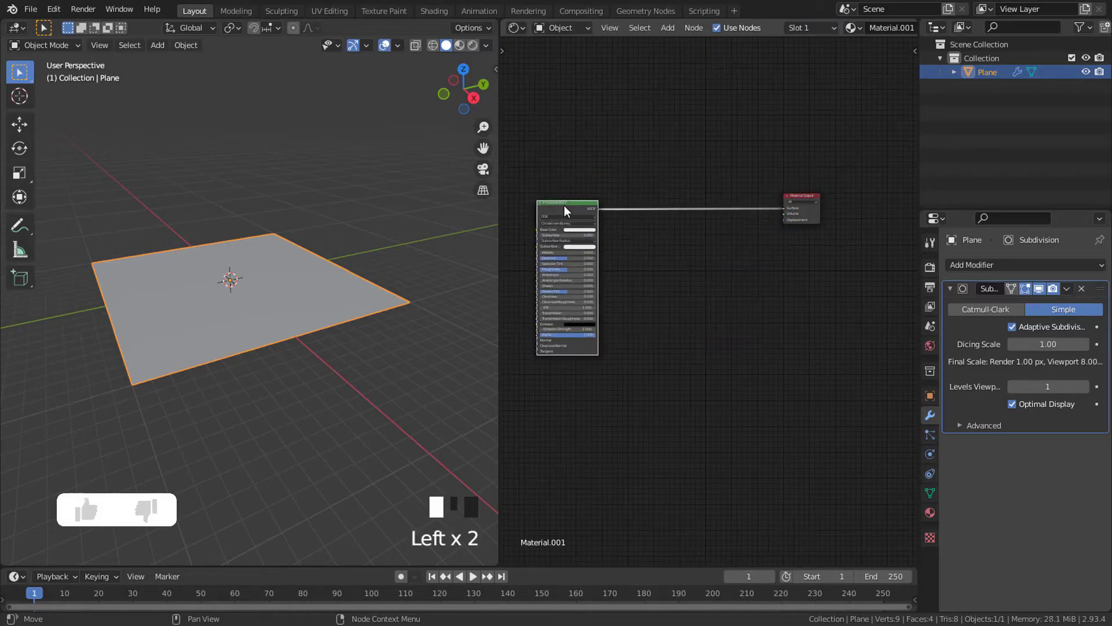
Display the 3D viewport in rendered shading and limit rendering to a region framing the plane
{"action": "left_click", "coordinate": [472, 44]}
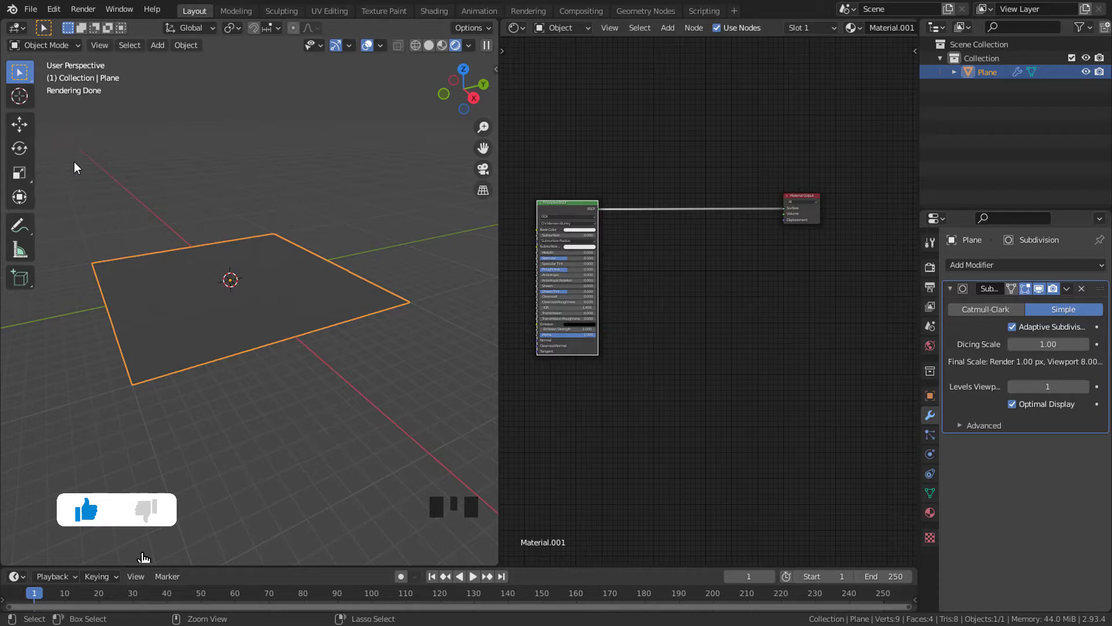
{"action": "key", "text": "ctrl+b"}
{"action": "mouse_move", "coordinate": [58, 116]}
{"action": "left_mouse_down"}
{"action": "mouse_move", "coordinate": [307, 369]}
{"action": "mouse_move", "coordinate": [442, 412]}
{"action": "left_mouse_up"}
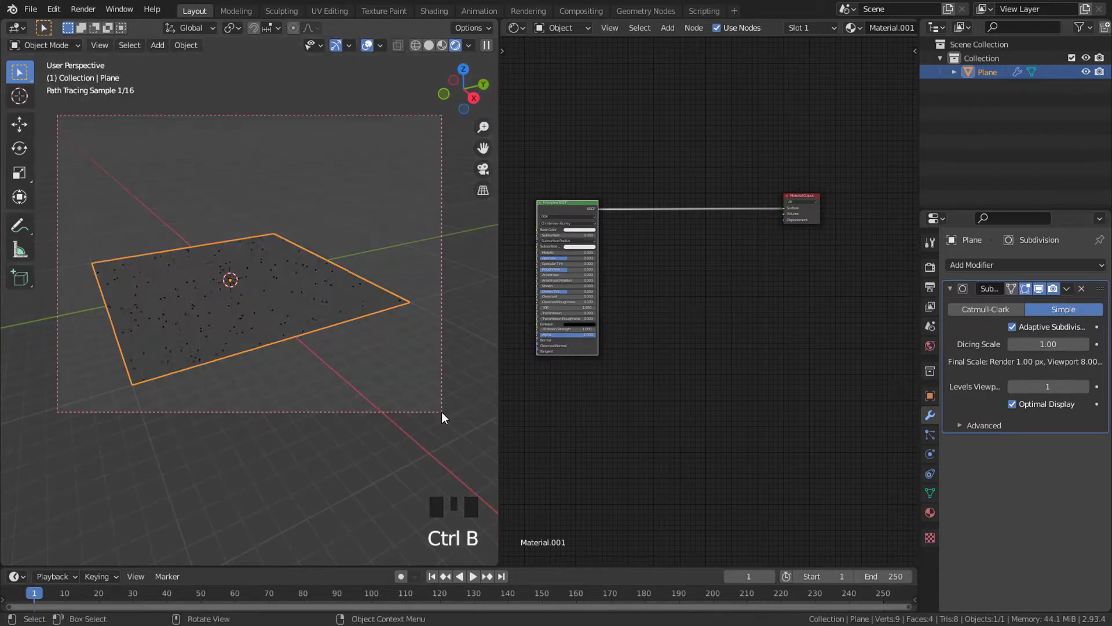
{"action": "middle_click_drag", "start_coordinate": [395, 351], "coordinate": [371, 278]}
Set the Principled BSDF base color to a sandy orange
{"action": "scroll", "coordinate": [697, 290], "scroll_direction": "up", "scroll_amount": 4}
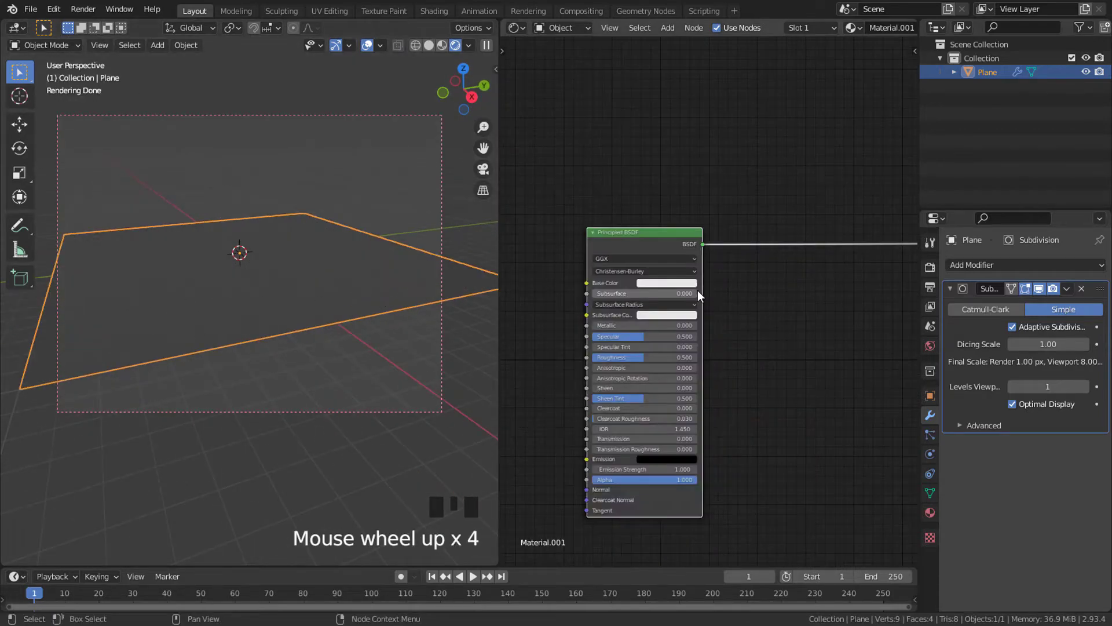
{"action": "left_click", "coordinate": [683, 284]}
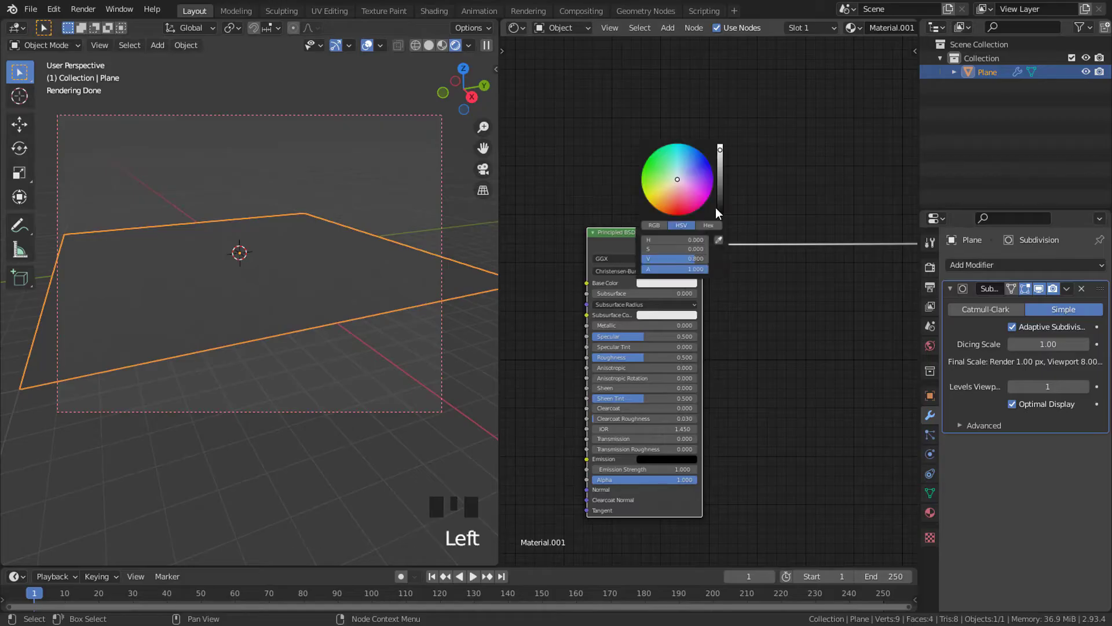
{"action": "left_click", "coordinate": [663, 199]}
{"action": "scroll", "coordinate": [836, 342], "scroll_direction": "down", "scroll_amount": 8}
{"action": "middle_click_drag", "start_coordinate": [836, 342], "coordinate": [881, 269]}
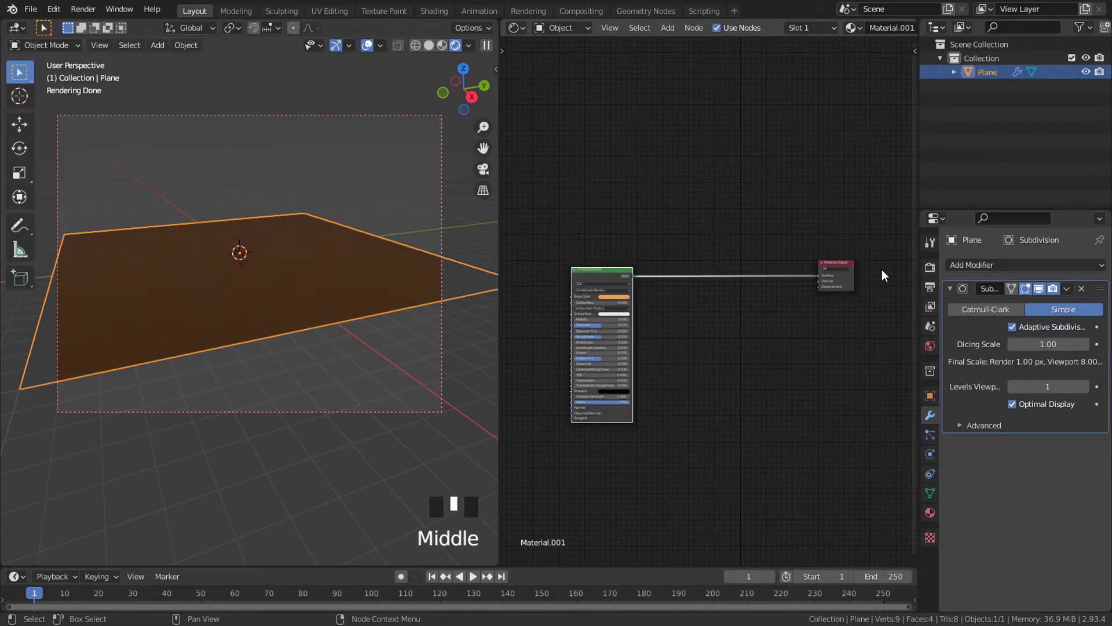
Use a Sky Texture as the world background color and set its strength to 0.4
{"action": "left_click", "coordinate": [932, 351]}
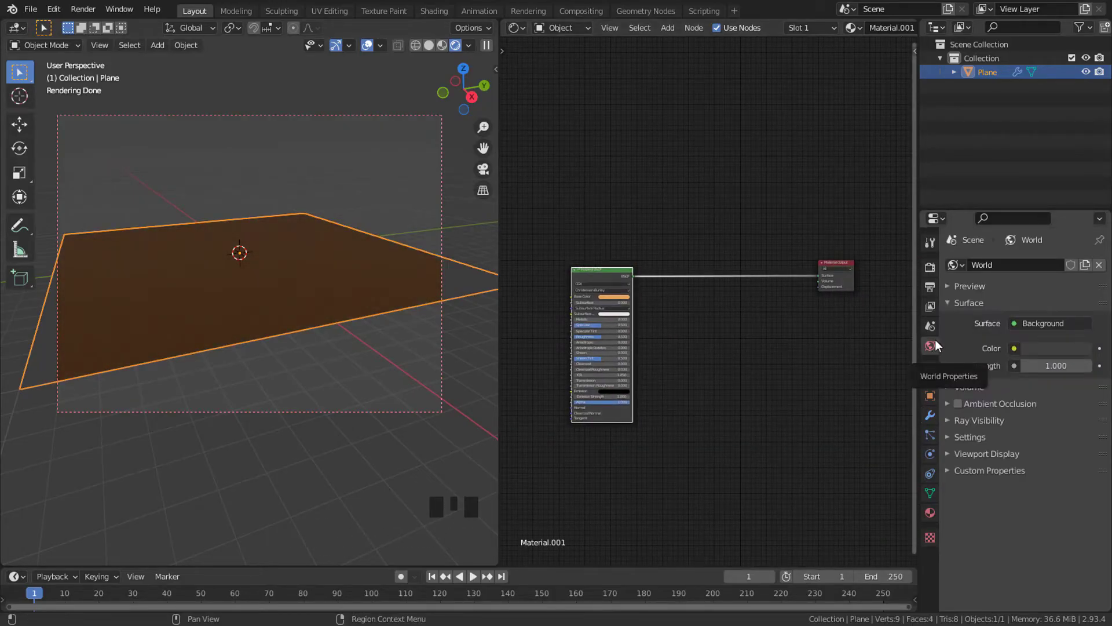
{"action": "left_click", "coordinate": [1014, 348]}
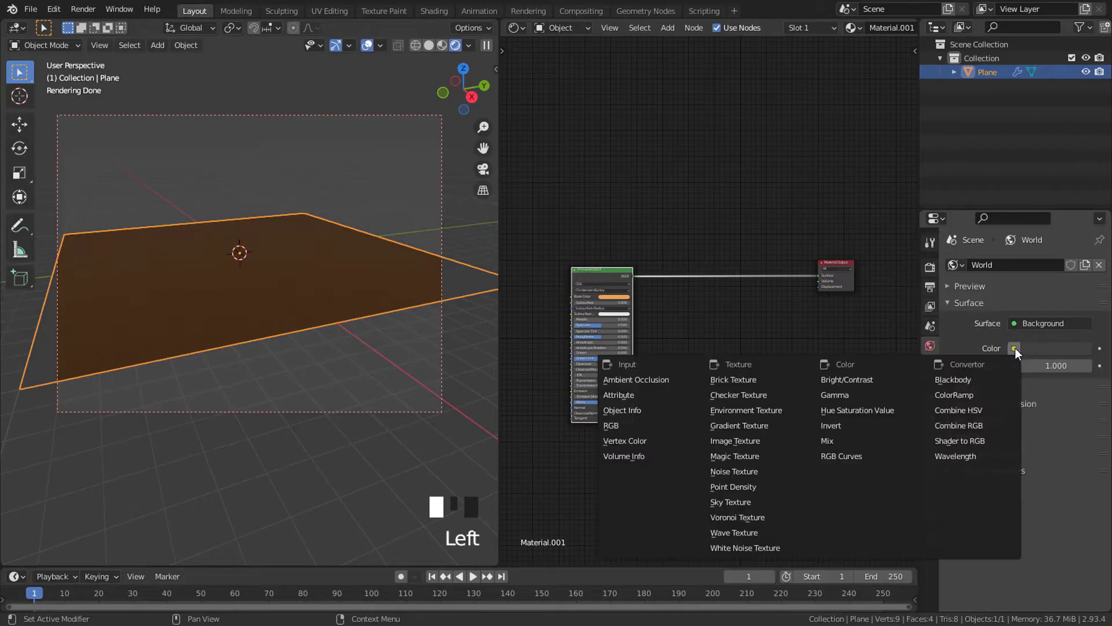
{"action": "left_click", "coordinate": [731, 502]}
{"action": "left_click", "coordinate": [1056, 526]}
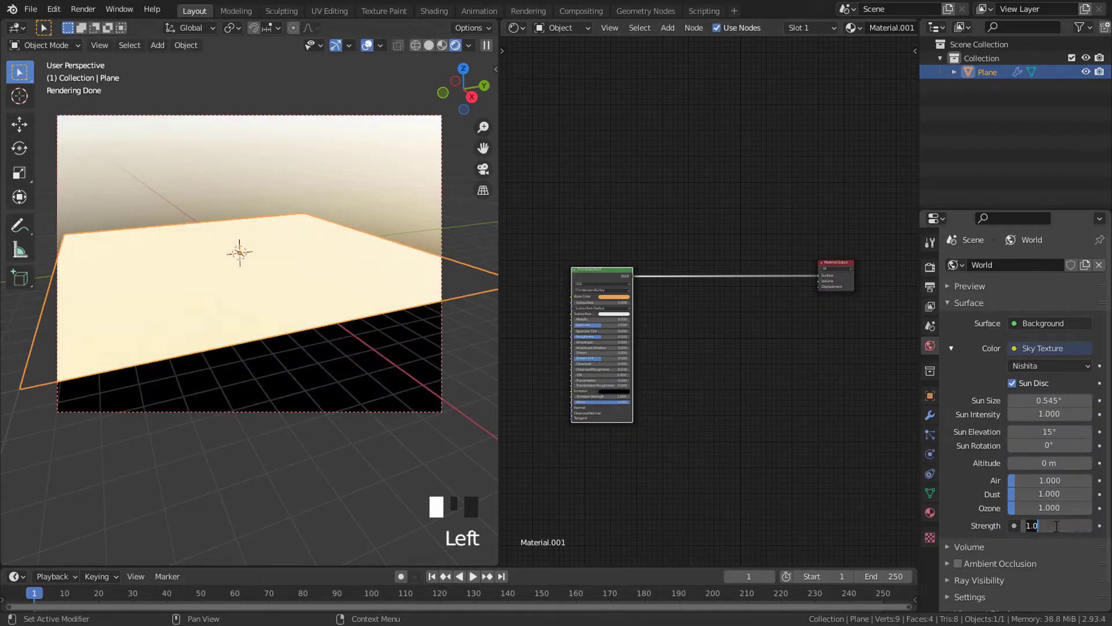
{"action": "key", "text": "Return"}
{"action": "middle_click_drag", "start_coordinate": [371, 279], "coordinate": [357, 278]}
{"action": "middle_click_drag", "start_coordinate": [356, 279], "coordinate": [382, 279], "text": "shift"}
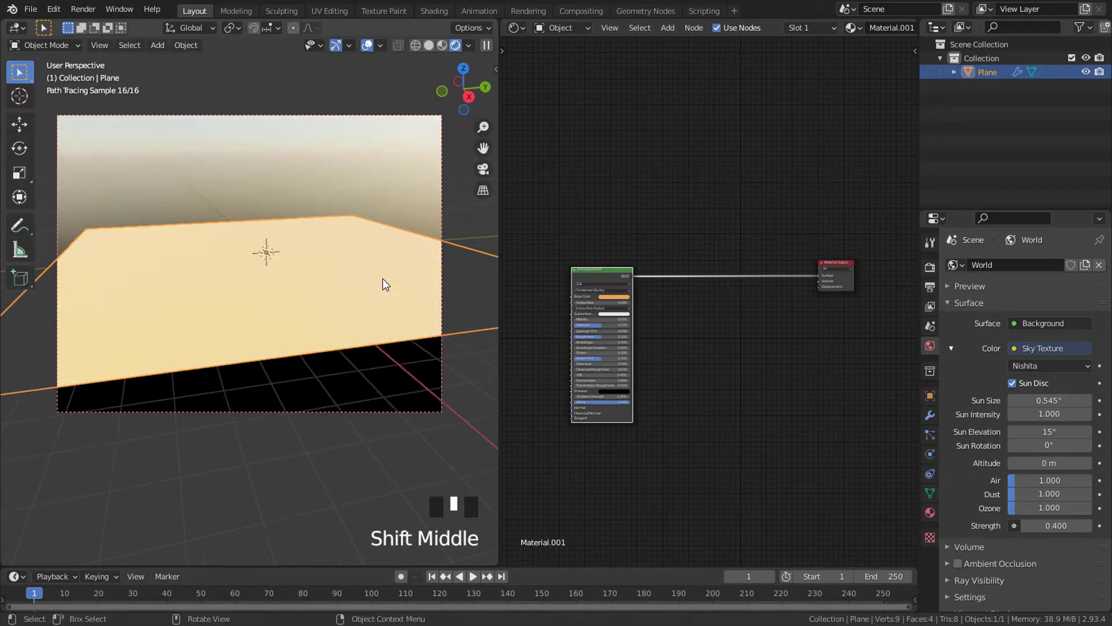
Set the plane material's surface displacement method to Displacement and Bump
{"action": "left_click", "coordinate": [930, 512]}
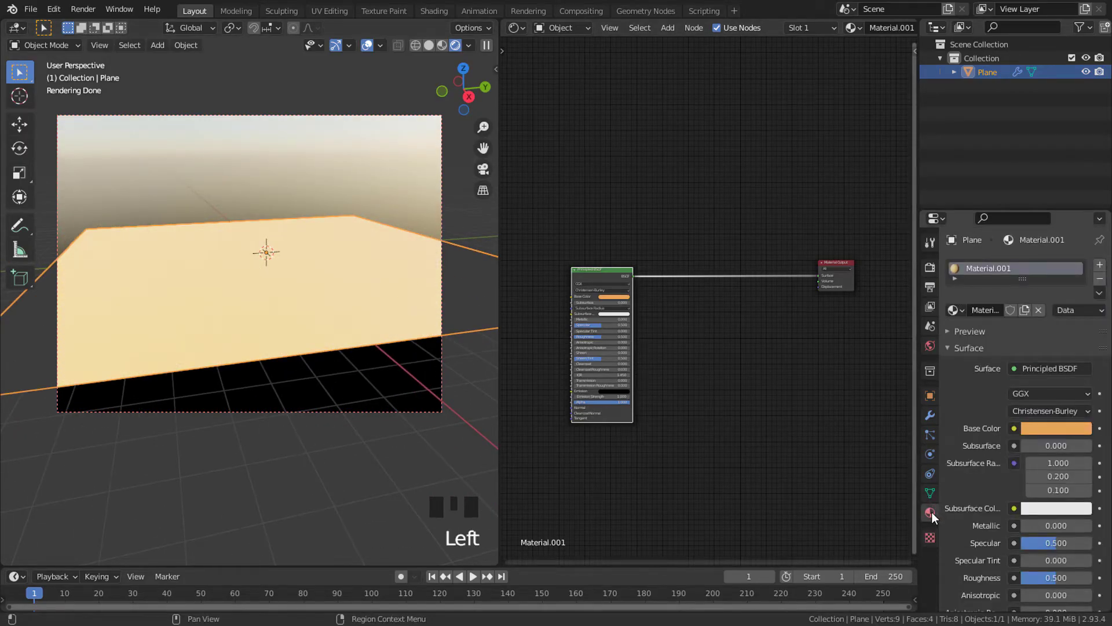
{"action": "scroll", "coordinate": [985, 438], "scroll_direction": "down", "scroll_amount": 15}
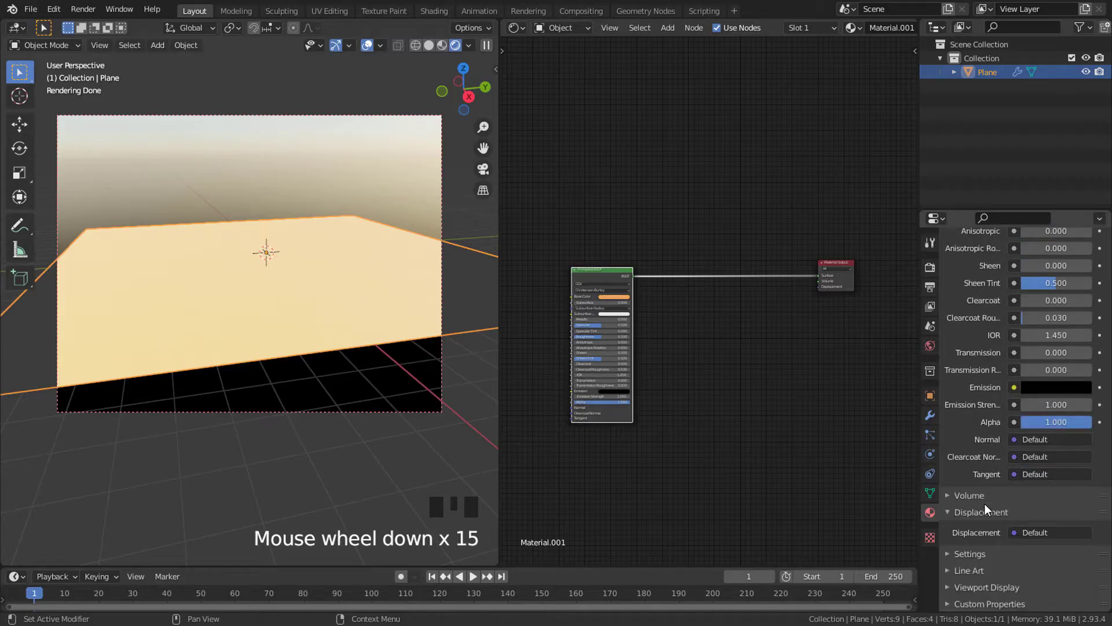
{"action": "left_click", "coordinate": [982, 553]}
{"action": "scroll", "coordinate": [982, 546], "scroll_direction": "down", "scroll_amount": 7}
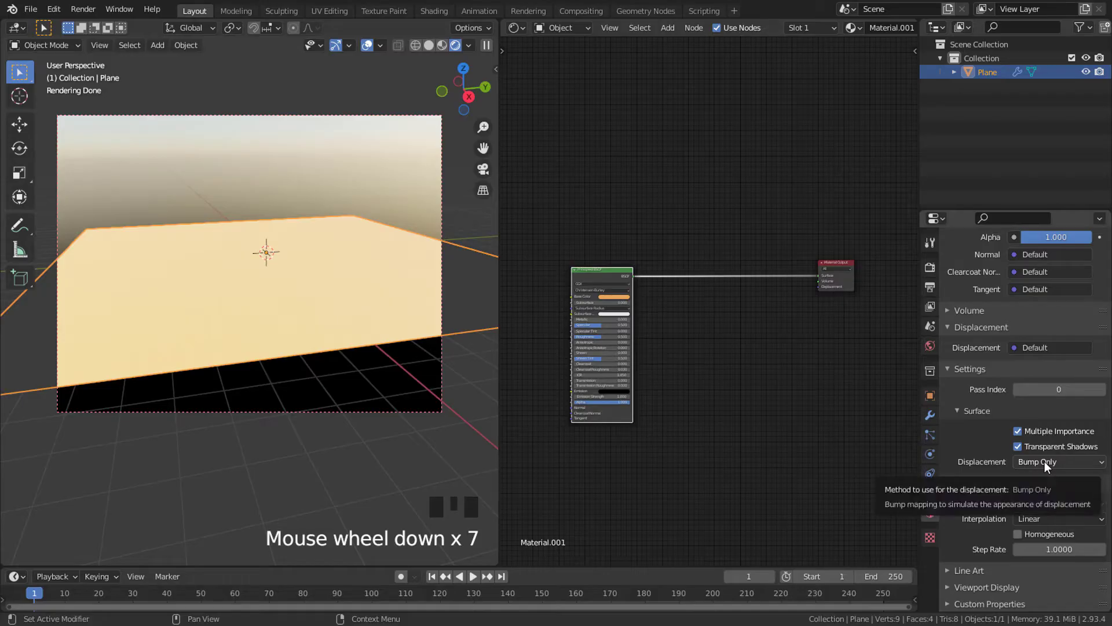
{"action": "left_click", "coordinate": [1045, 461]}
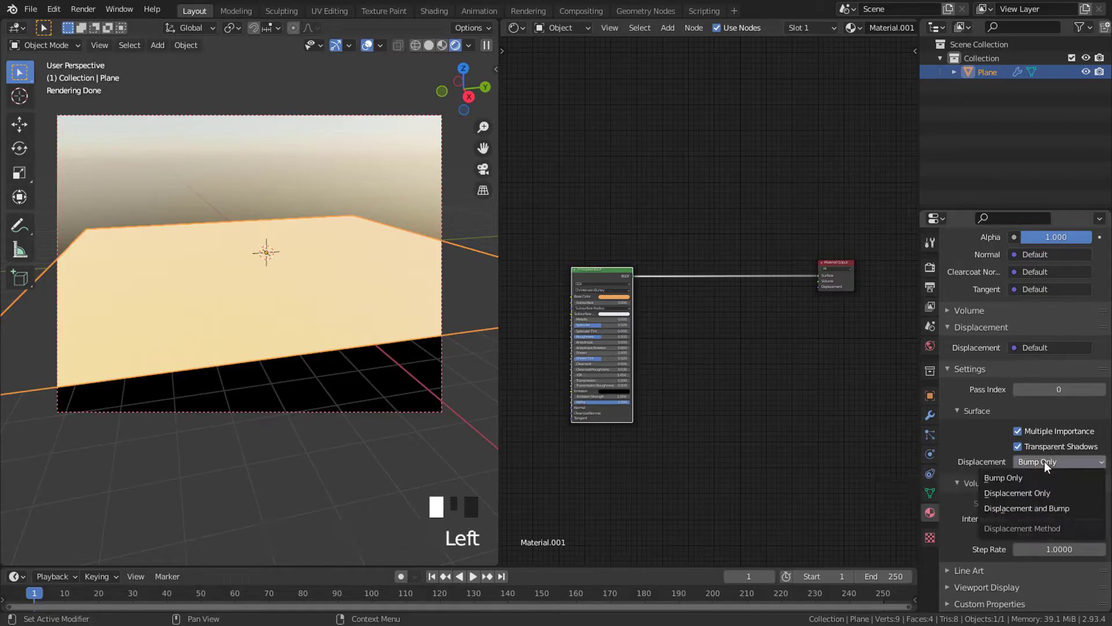
{"action": "left_click", "coordinate": [1040, 509]}
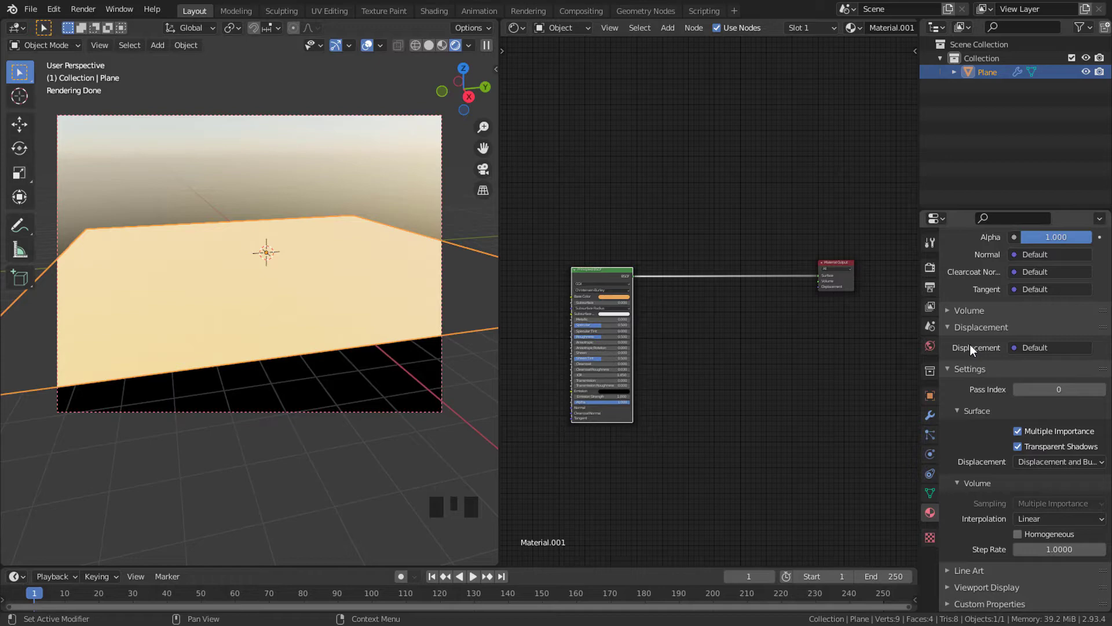
Add a Voronoi Texture node beside the Principled BSDF in the plane's material
{"action": "key", "text": "shift+a"}
{"action": "mouse_move", "coordinate": [659, 402]}
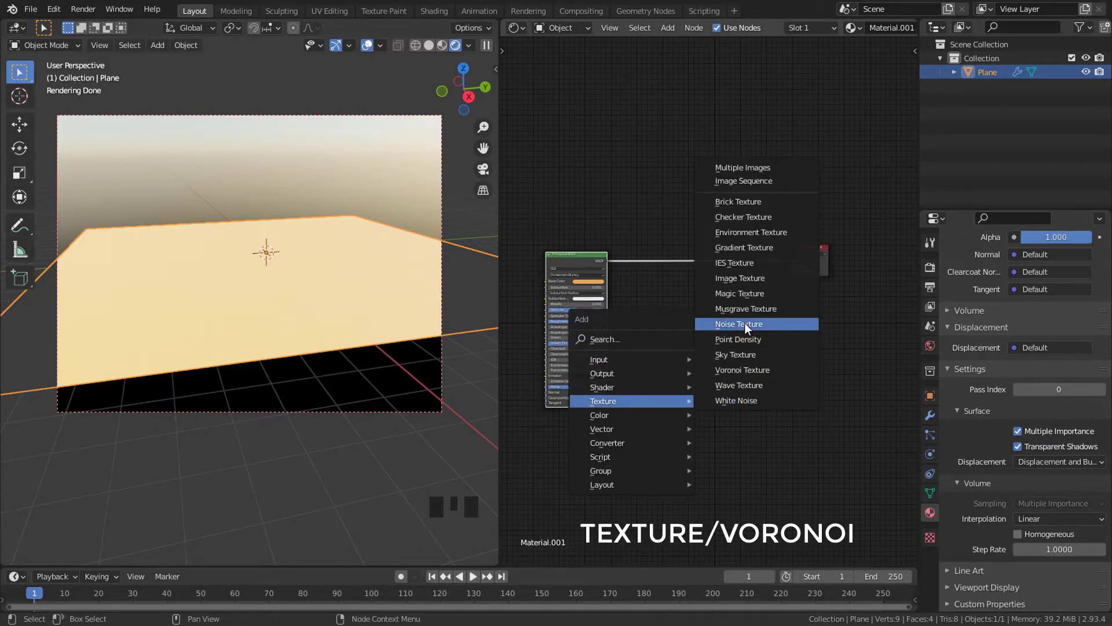
{"action": "left_click", "coordinate": [755, 367]}
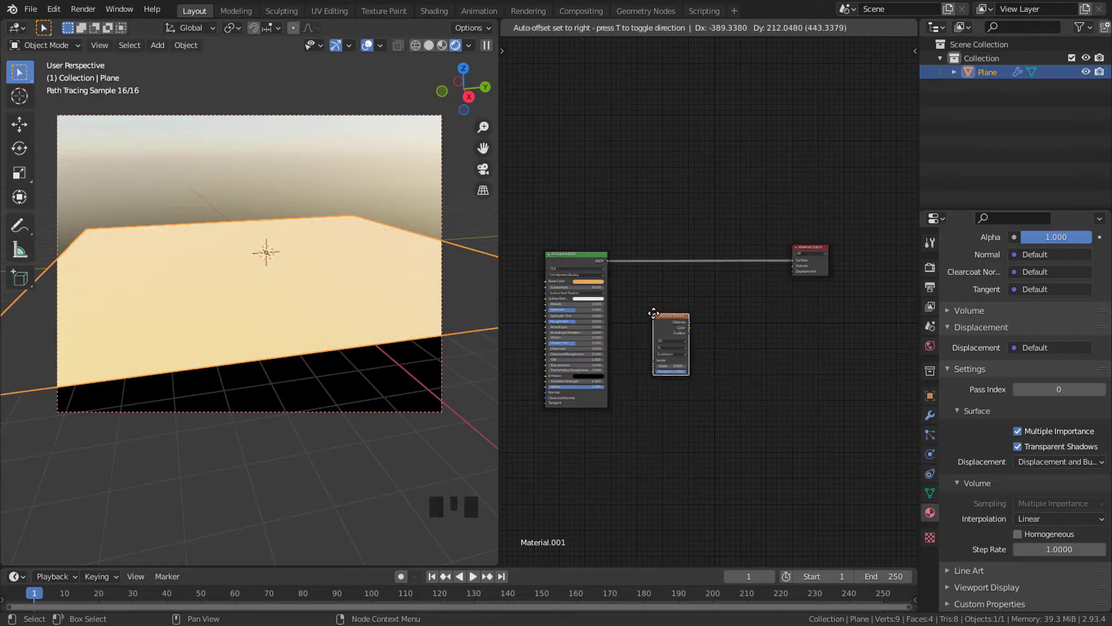
{"action": "left_click", "coordinate": [635, 315]}
Add a Displacement node, feed its height from the Voronoi Distance, and connect it to the Material Output's displacement
{"action": "scroll", "coordinate": [680, 304], "scroll_direction": "up", "scroll_amount": 3}
{"action": "key", "text": "shift+a"}
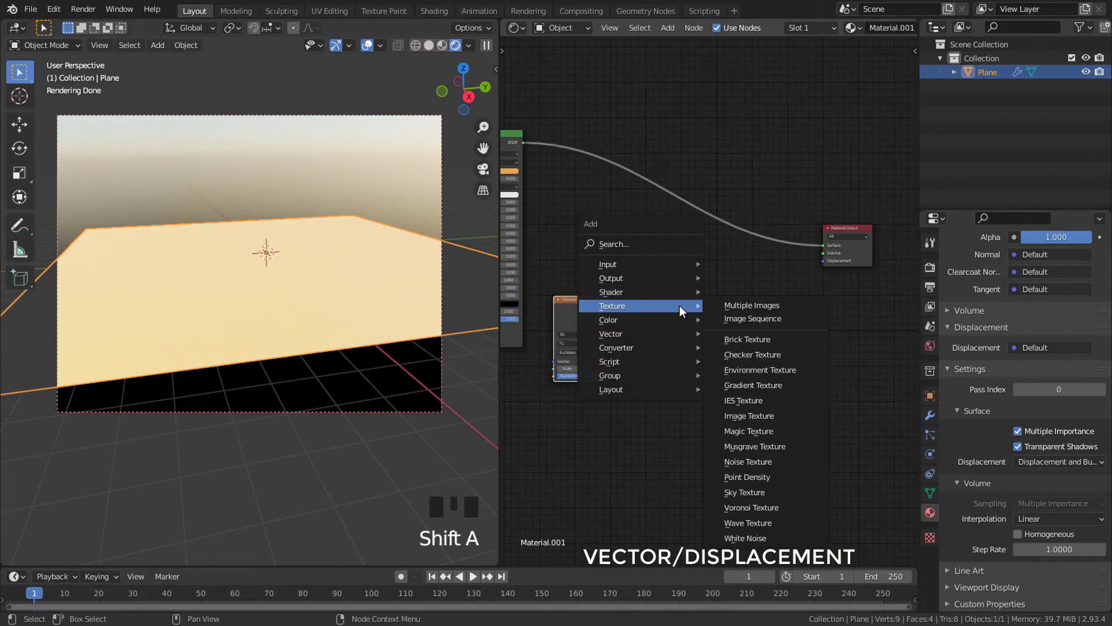
{"action": "mouse_move", "coordinate": [676, 336]}
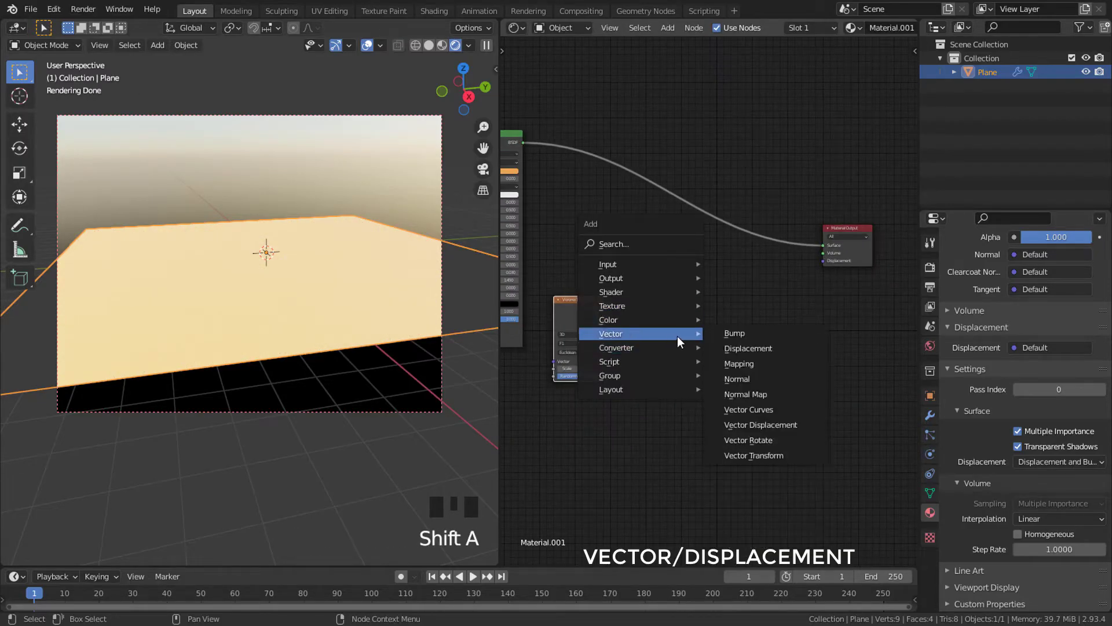
{"action": "left_click", "coordinate": [747, 348]}
{"action": "left_click", "coordinate": [692, 300]}
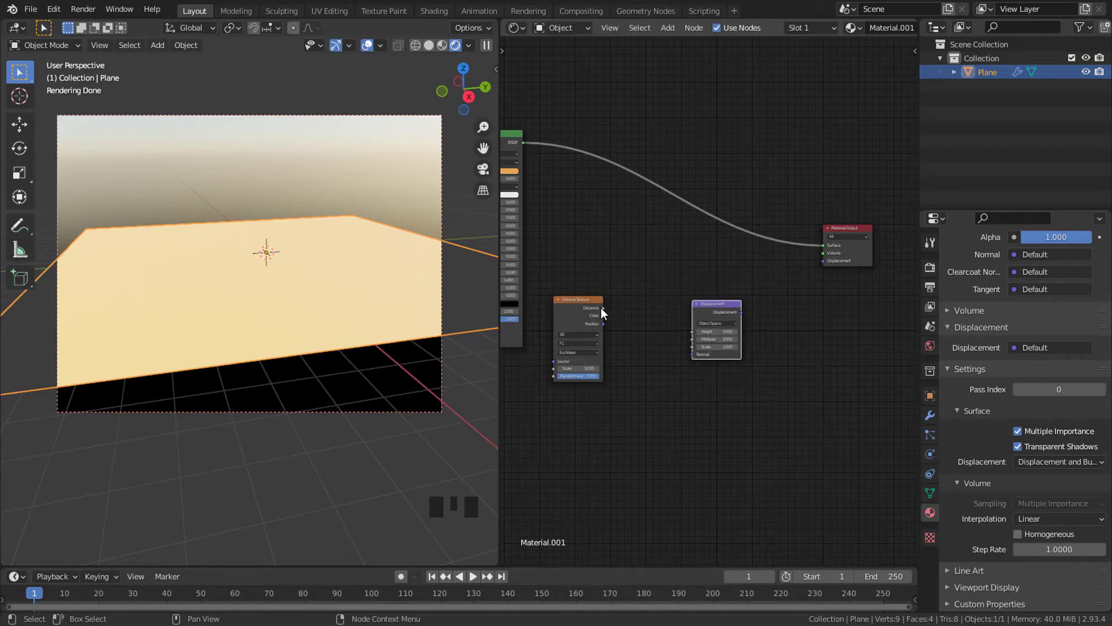
{"action": "left_click_drag", "start_coordinate": [602, 307], "coordinate": [823, 263]}
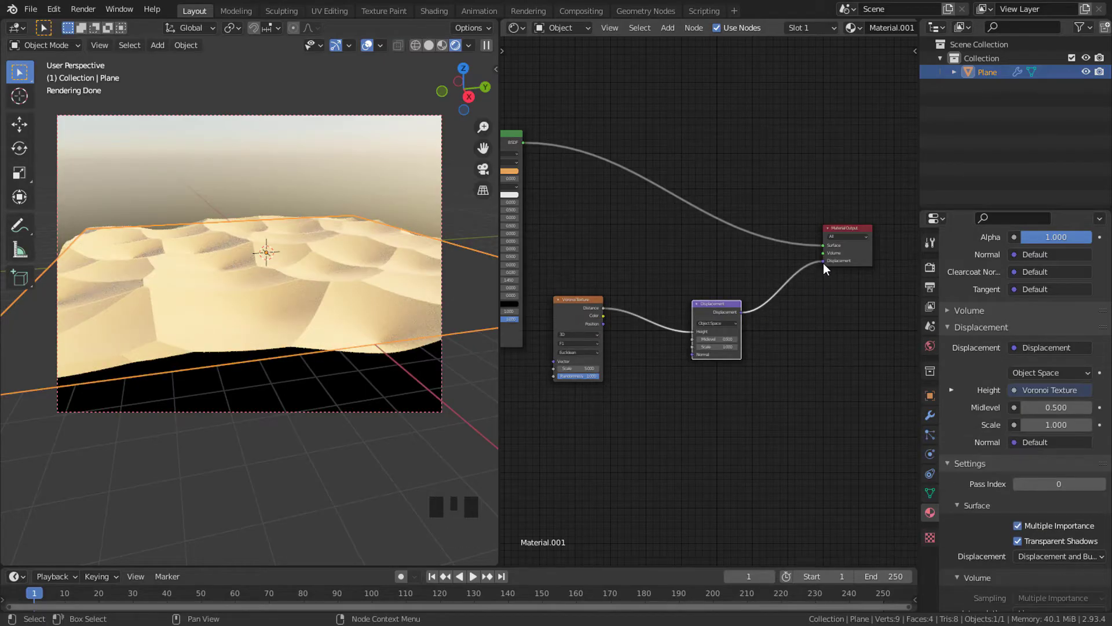
Set the Displacement node's midlevel to 0 and its scale to 0.76
{"action": "scroll", "coordinate": [705, 335], "scroll_direction": "up", "scroll_amount": 8}
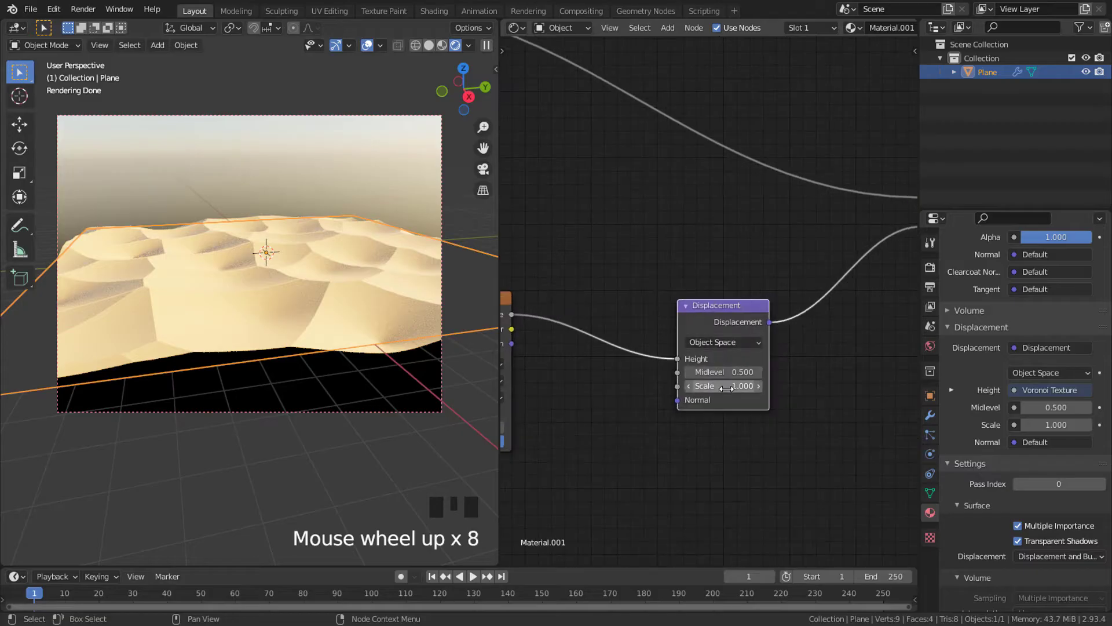
{"action": "left_click_drag", "start_coordinate": [722, 388], "coordinate": [640, 387], "text": "shift"}
{"action": "key", "text": "ctrl+z"}
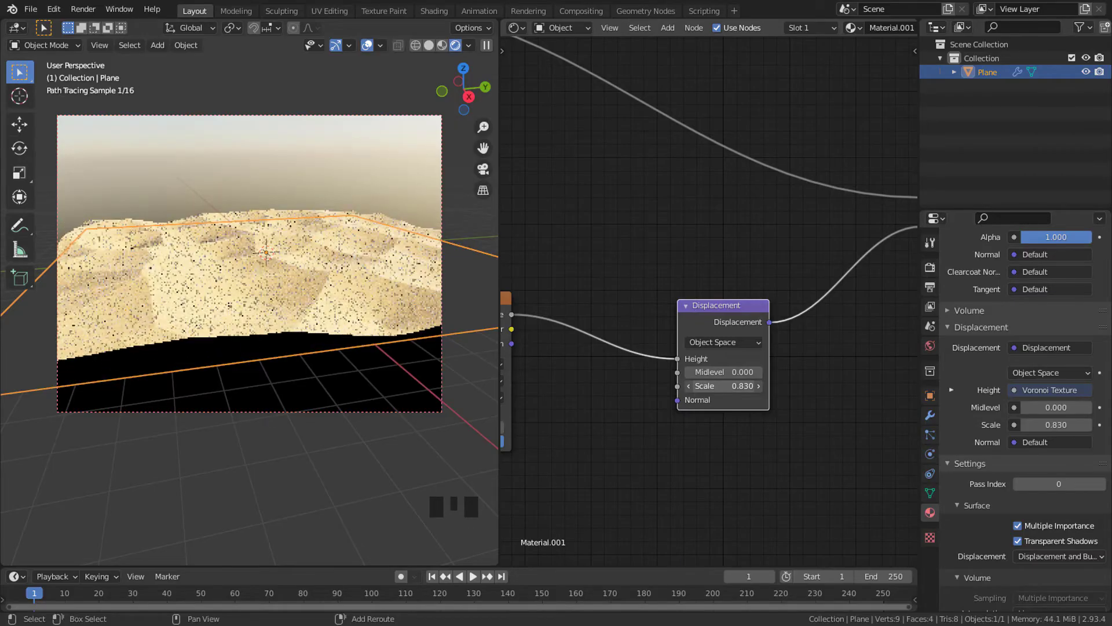
Move the Principled BSDF and Voronoi Texture nodes to make room in the node layout
{"action": "scroll", "coordinate": [640, 387], "scroll_direction": "down", "scroll_amount": 8}
{"action": "middle_click_drag", "start_coordinate": [640, 387], "coordinate": [787, 415]}
{"action": "left_click_drag", "start_coordinate": [645, 175], "coordinate": [564, 97]}
{"action": "left_click_drag", "start_coordinate": [722, 337], "coordinate": [714, 332]}
Attach Mapping and Texture Coordinate nodes to the Voronoi Texture's vector input with Node Wrangler
{"action": "scroll", "coordinate": [715, 332], "scroll_direction": "up", "scroll_amount": 9}
{"action": "middle_click_drag", "start_coordinate": [738, 348], "coordinate": [694, 224]}
{"action": "scroll", "coordinate": [701, 256], "scroll_direction": "up", "scroll_amount": 1}
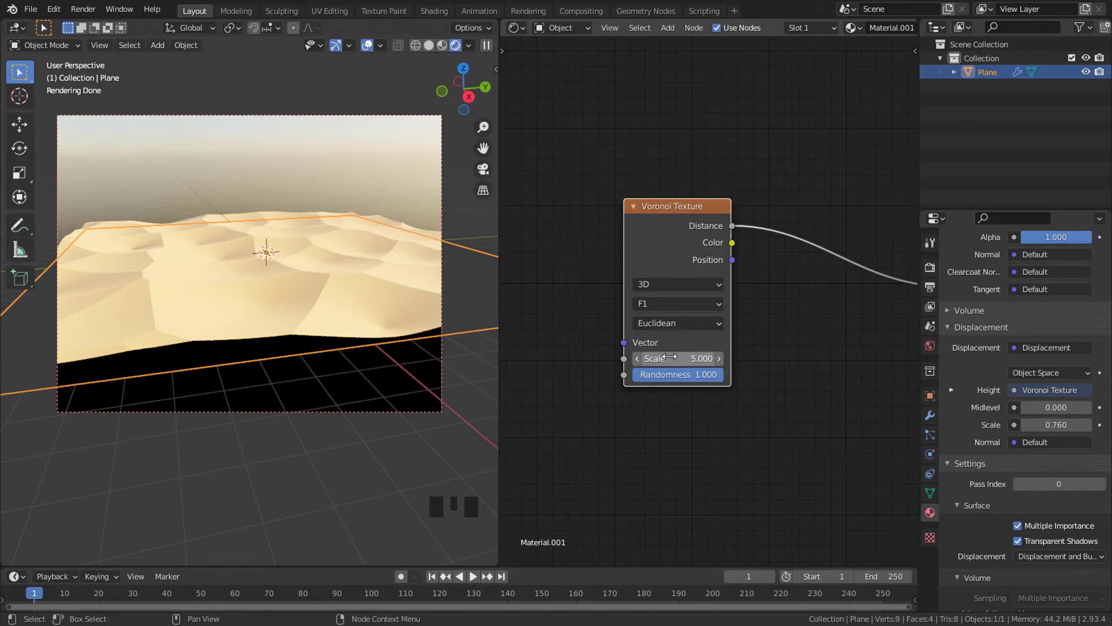
{"action": "mouse_move", "coordinate": [670, 358]}
{"action": "left_mouse_down"}
{"action": "mouse_move", "coordinate": [715, 358]}
{"action": "mouse_move", "coordinate": [670, 358]}
{"action": "left_mouse_up"}
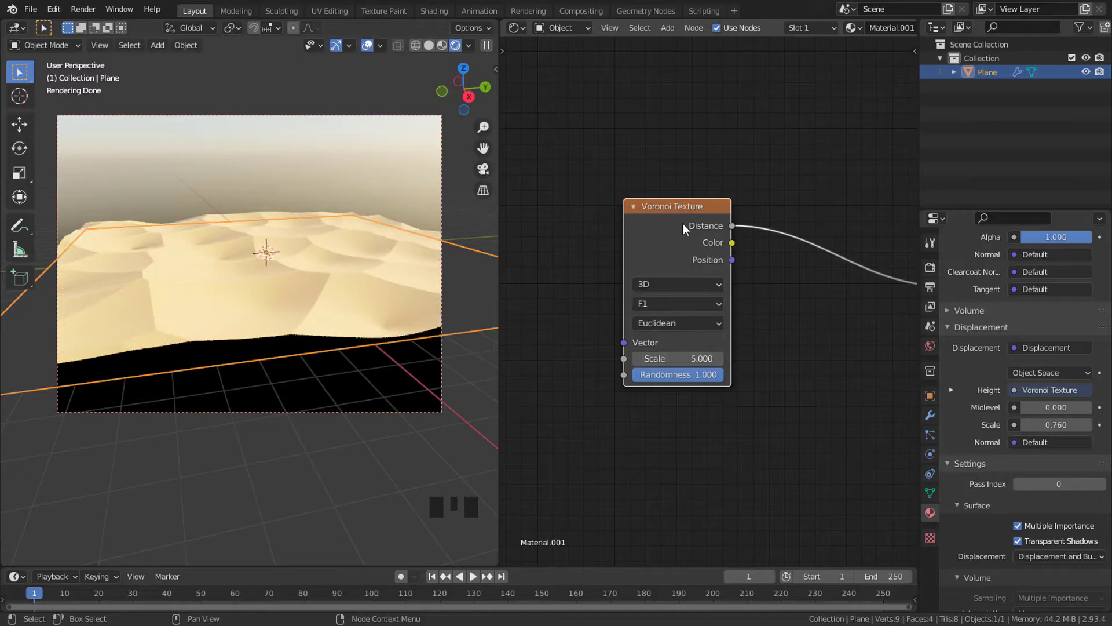
{"action": "left_click_drag", "start_coordinate": [696, 239], "coordinate": [690, 229]}
{"action": "key", "text": "ctrl+t"}
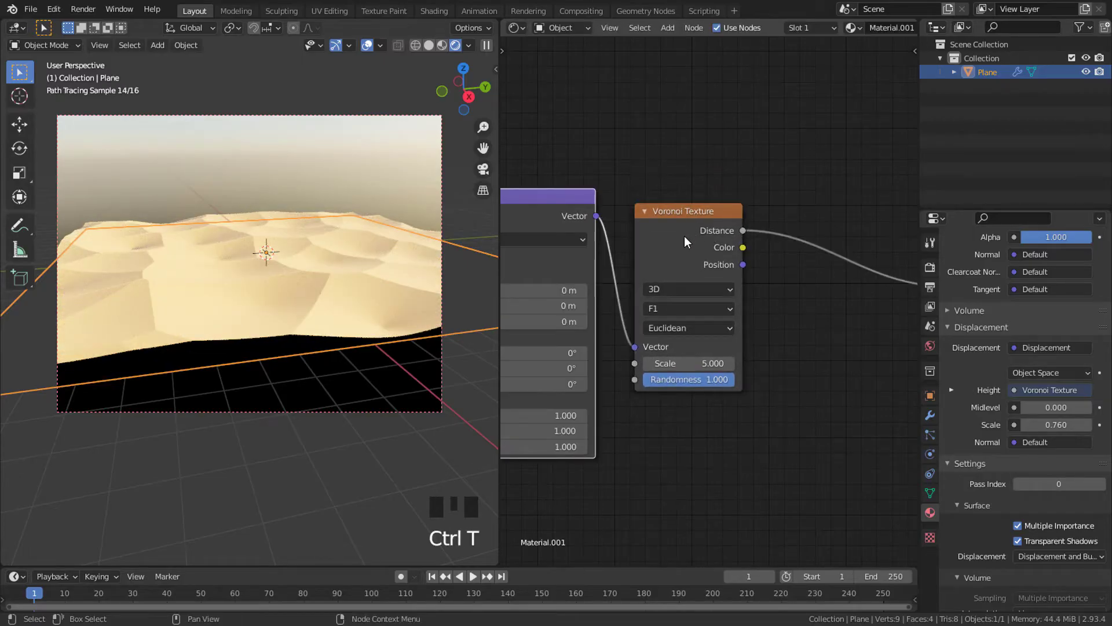
{"action": "middle_click_drag", "start_coordinate": [684, 235], "coordinate": [765, 292]}
{"action": "scroll", "coordinate": [743, 286], "scroll_direction": "down", "scroll_amount": 3}
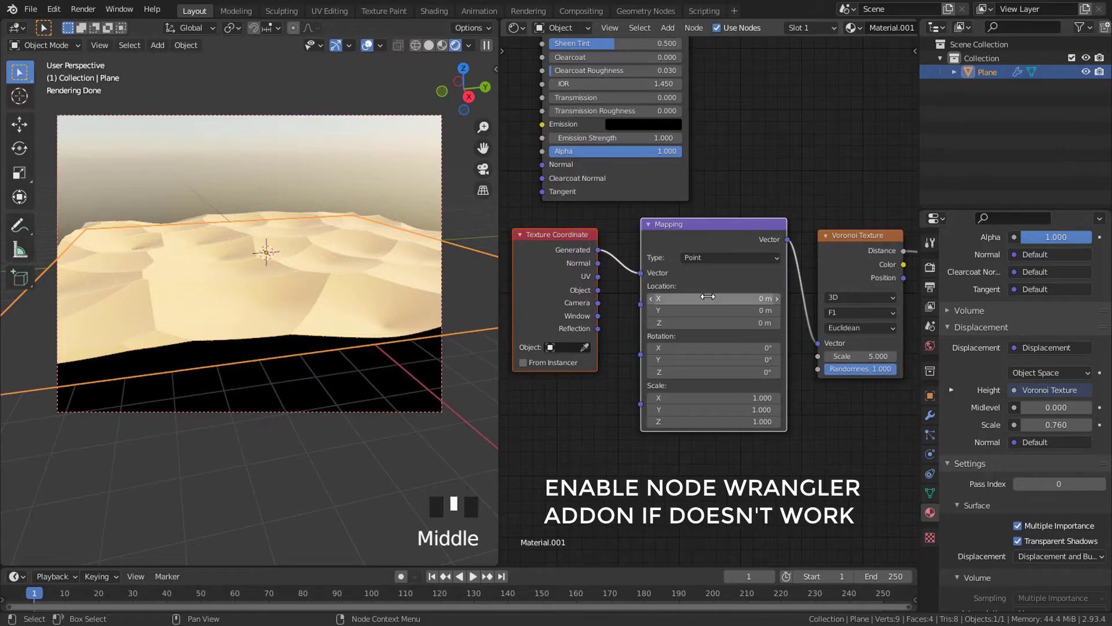
Move the Voronoi Texture away from the Mapping node and add a Noise Texture node below the Mapping node
{"action": "middle_click_drag", "start_coordinate": [749, 323], "coordinate": [614, 295]}
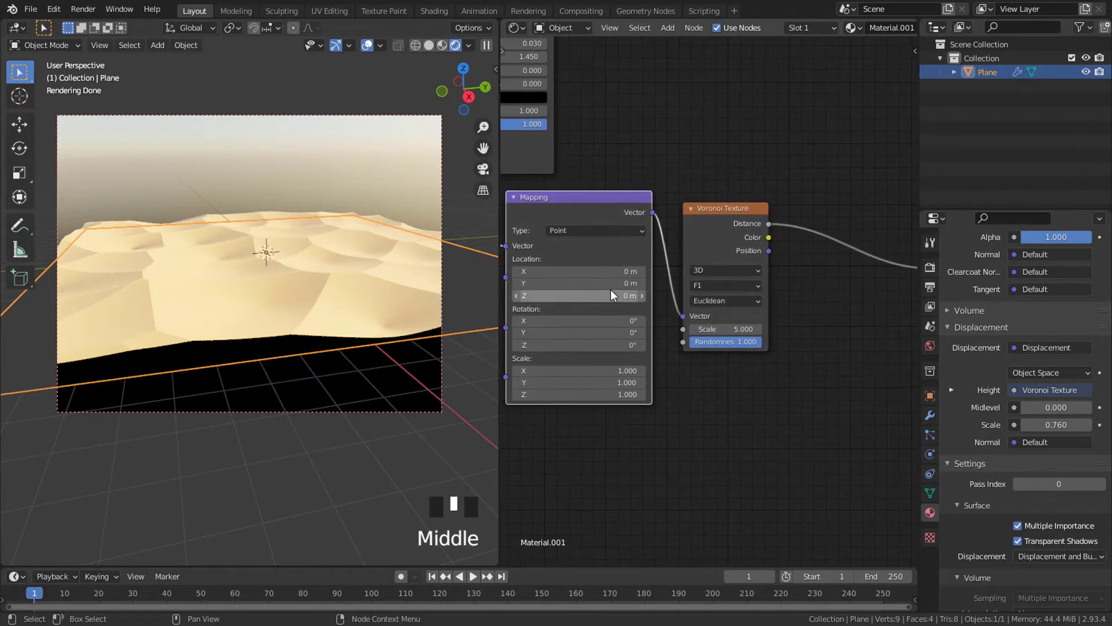
{"action": "scroll", "coordinate": [614, 296], "scroll_direction": "down", "scroll_amount": 7}
{"action": "left_click_drag", "start_coordinate": [719, 253], "coordinate": [766, 256]}
{"action": "key", "text": "shift+a"}
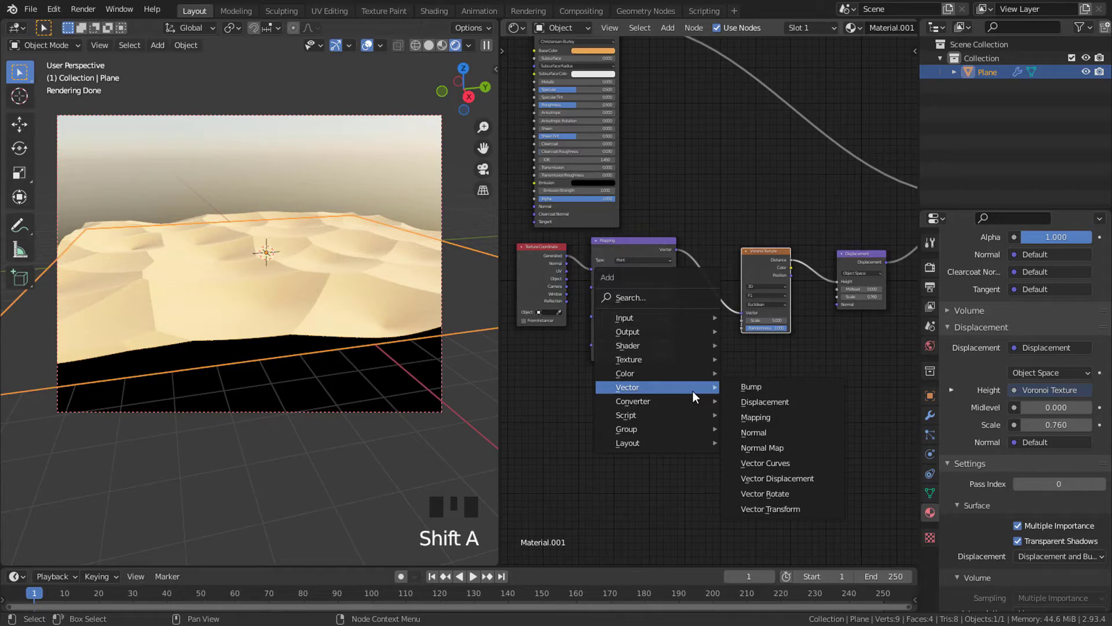
{"action": "mouse_move", "coordinate": [647, 369]}
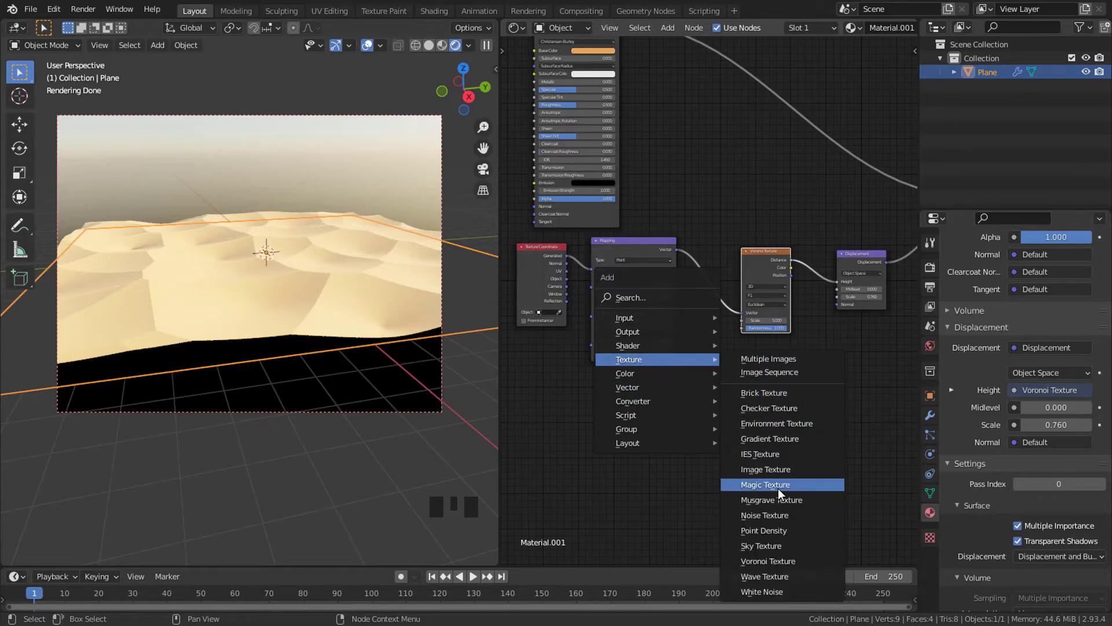
{"action": "left_click", "coordinate": [776, 515]}
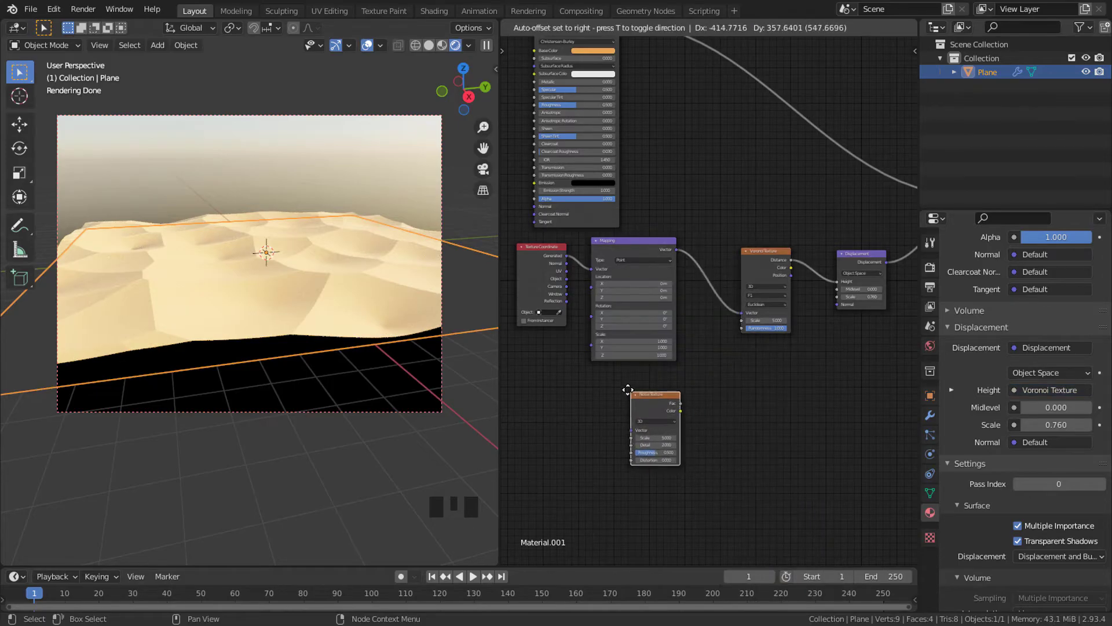
{"action": "left_click", "coordinate": [609, 383]}
Insert a MixRGB node between Mapping and Voronoi Texture, and connect the Noise Texture's Fac output to Color2
{"action": "key", "text": "shift+a"}
{"action": "mouse_move", "coordinate": [712, 296]}
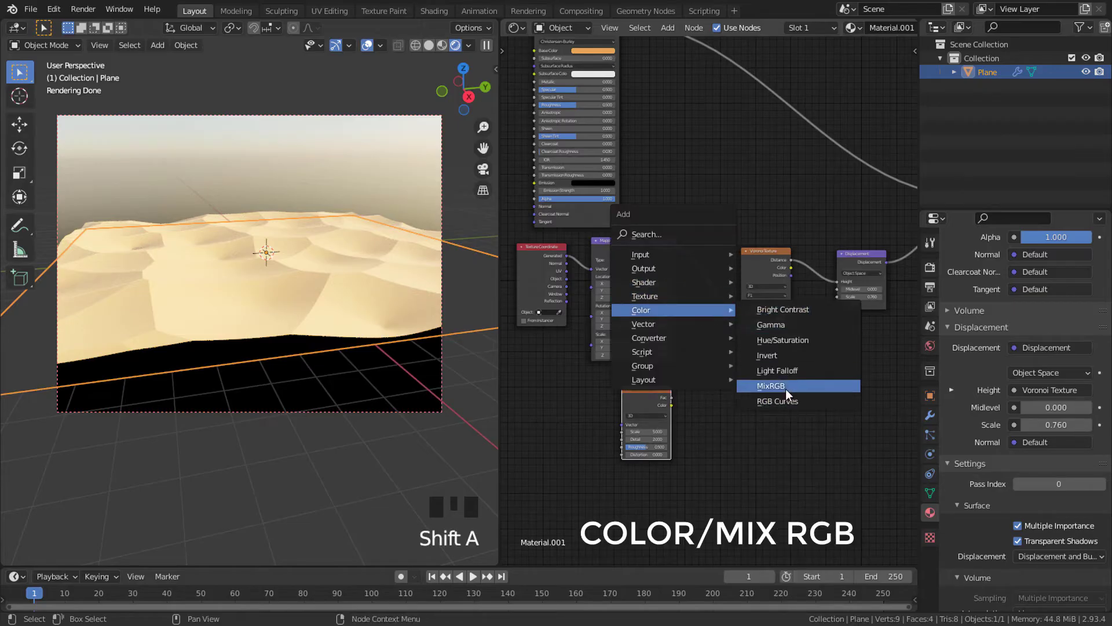
{"action": "left_click", "coordinate": [776, 387]}
{"action": "left_click", "coordinate": [711, 282]}
{"action": "left_click_drag", "start_coordinate": [671, 398], "coordinate": [711, 338]}
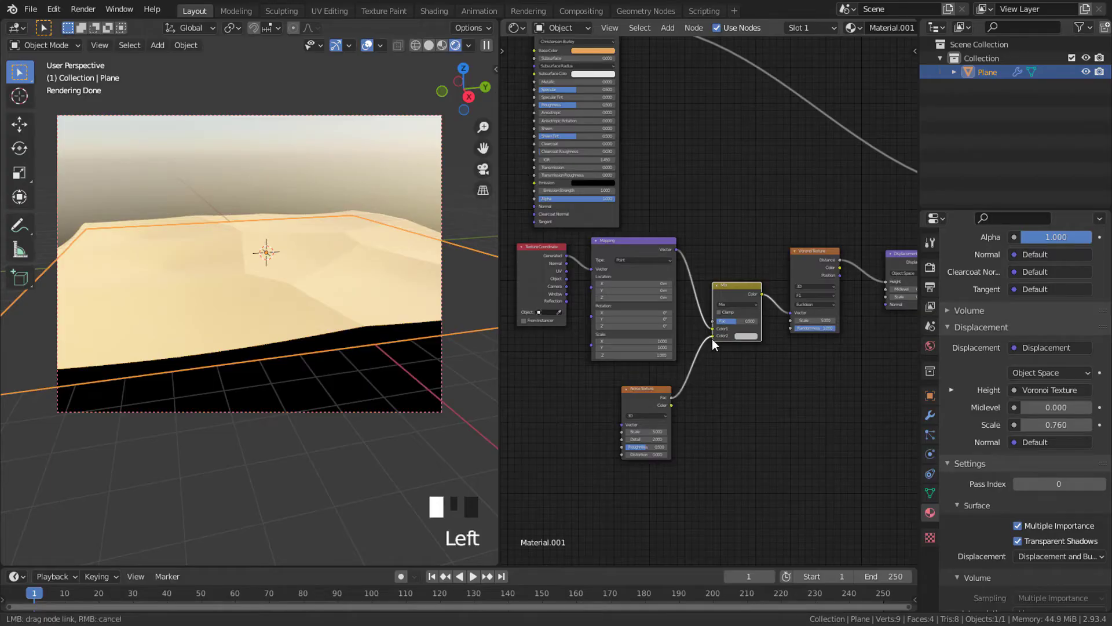
Set the Noise Texture's scale to 6 and lower the Mix node's factor to 0.150
{"action": "middle_click_drag", "start_coordinate": [329, 261], "coordinate": [362, 279]}
{"action": "scroll", "coordinate": [315, 280], "scroll_direction": "up", "scroll_amount": 2}
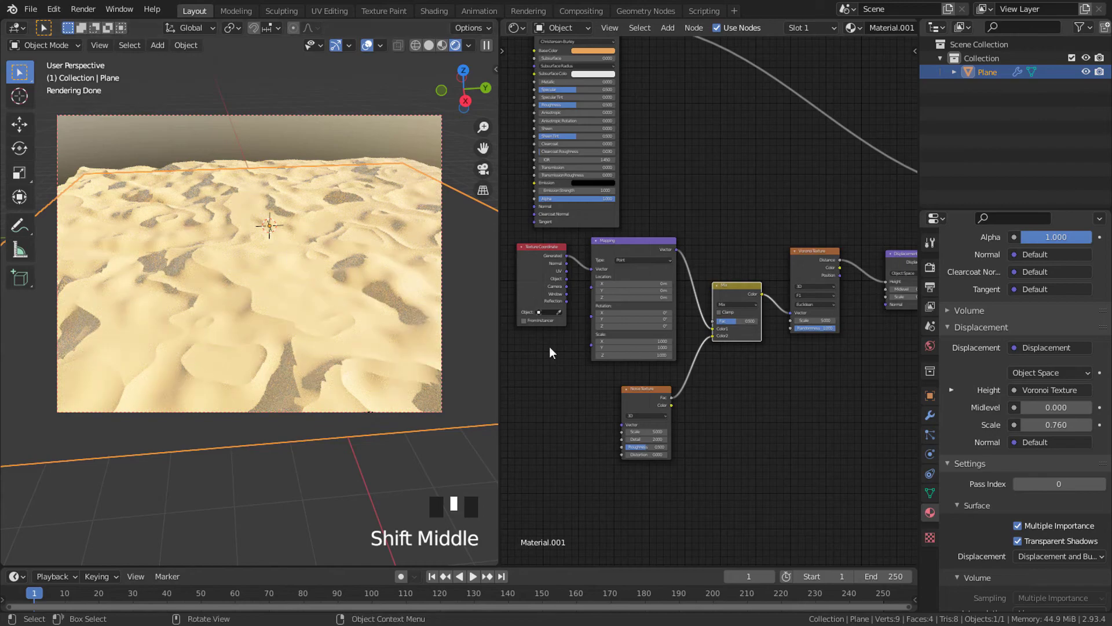
{"action": "scroll", "coordinate": [732, 329], "scroll_direction": "up", "scroll_amount": 8}
{"action": "left_click", "coordinate": [766, 339]}
{"action": "left_click_drag", "start_coordinate": [766, 339], "coordinate": [748, 339]}
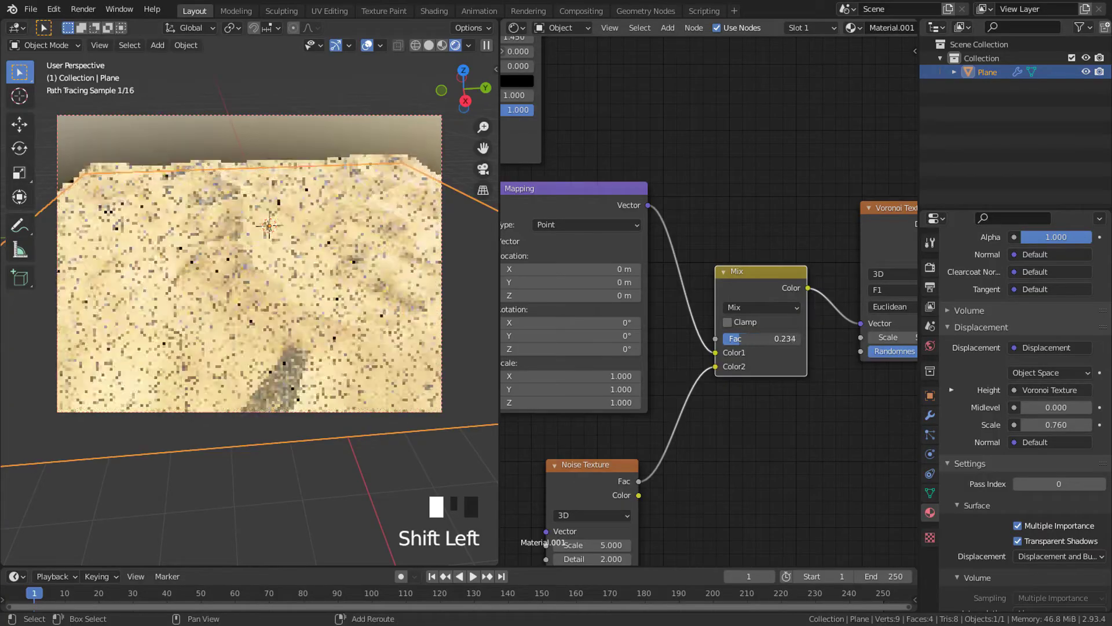
{"action": "middle_click_drag", "start_coordinate": [602, 547], "coordinate": [598, 492]}
{"action": "left_click", "coordinate": [598, 490]}
{"action": "type", "text": "6"}
{"action": "key", "text": "Return"}
{"action": "left_click_drag", "start_coordinate": [753, 283], "coordinate": [729, 283], "text": "shift"}
Set the Noise Texture's distortion to 0.5 and hide the overlays in the 3D viewport
{"action": "middle_click_drag", "start_coordinate": [321, 289], "coordinate": [321, 263]}
{"action": "scroll", "coordinate": [320, 263], "scroll_direction": "down", "scroll_amount": 1}
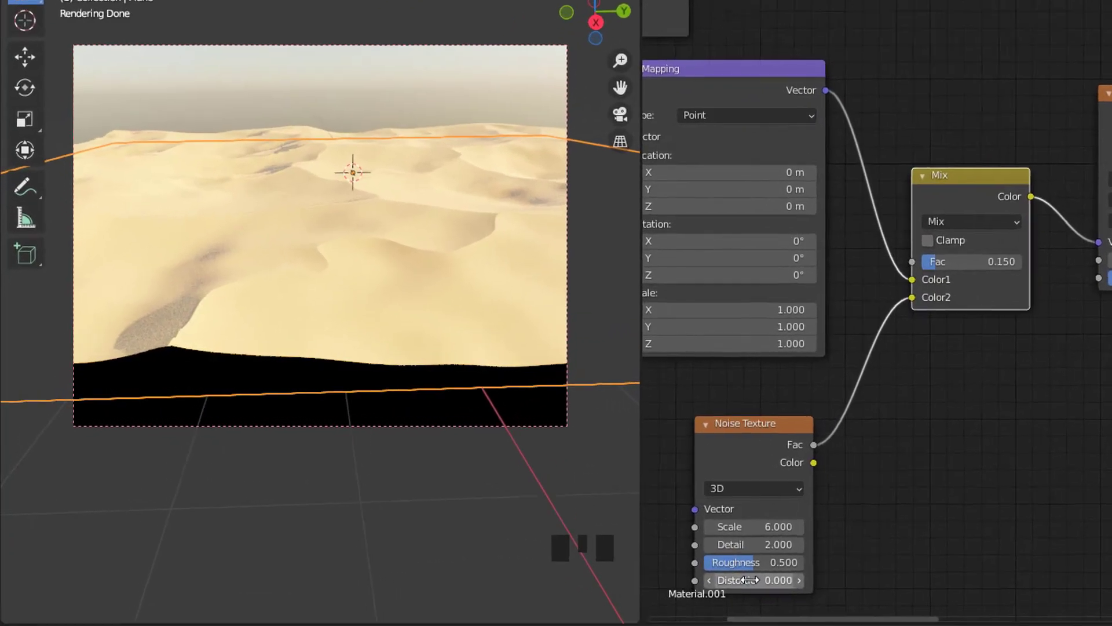
{"action": "middle_click_drag", "start_coordinate": [586, 533], "coordinate": [592, 513]}
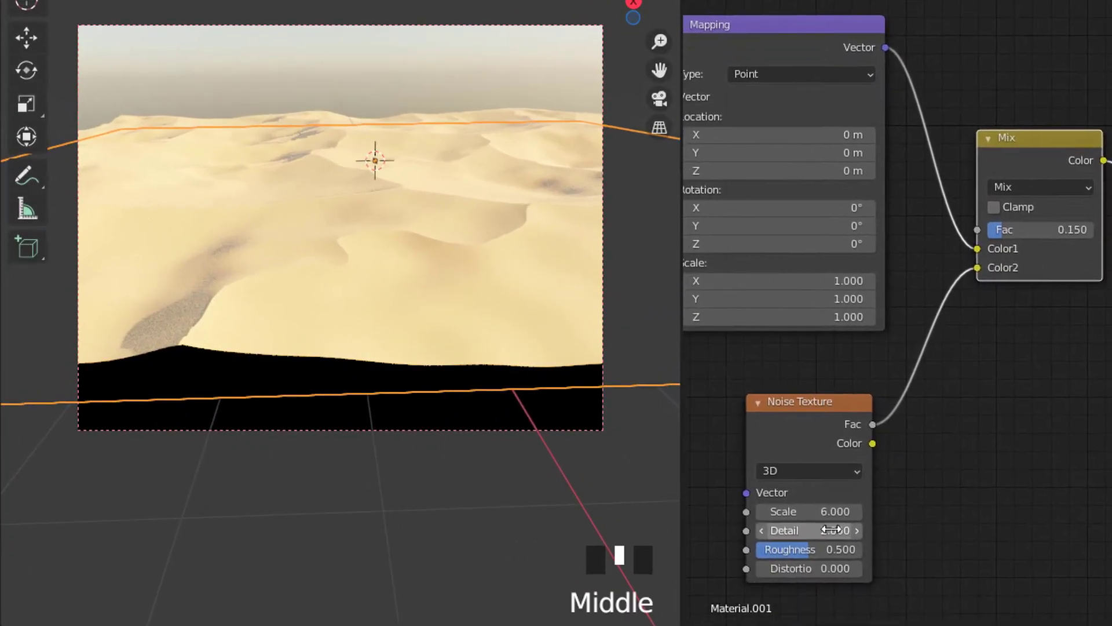
{"action": "left_click", "coordinate": [807, 568]}
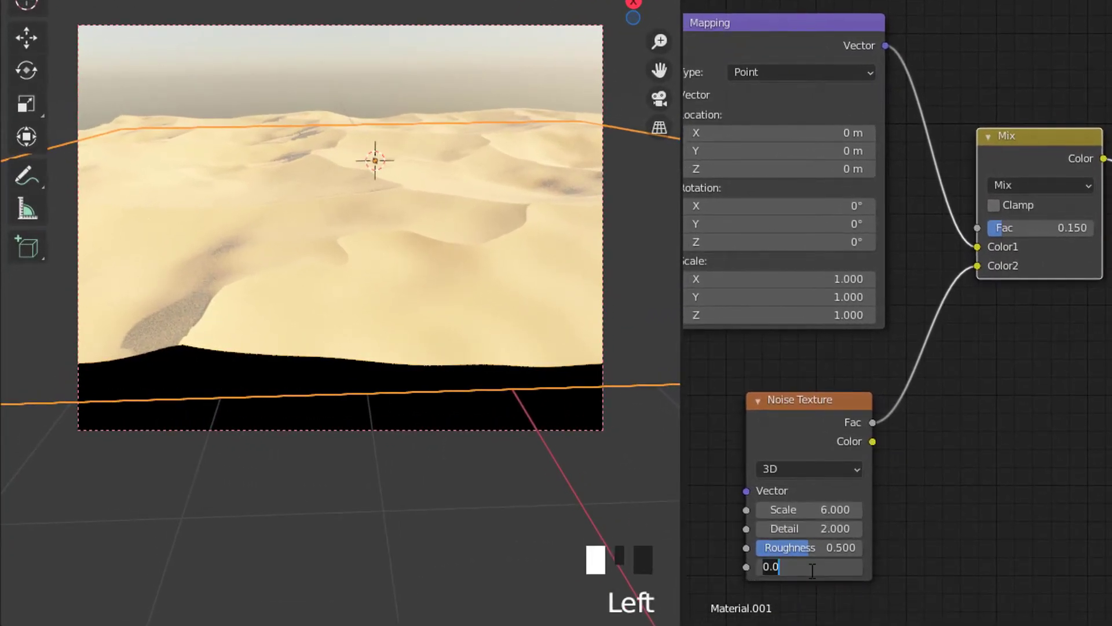
{"action": "type", "text": "0.5"}
{"action": "key", "text": "Return"}
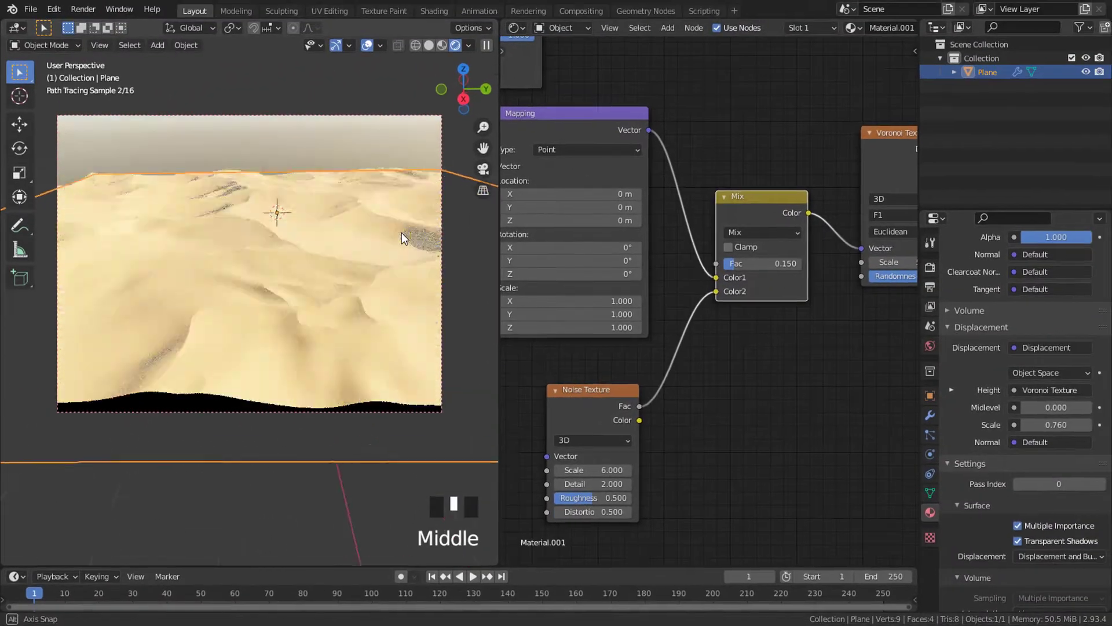
{"action": "left_click", "coordinate": [366, 45]}
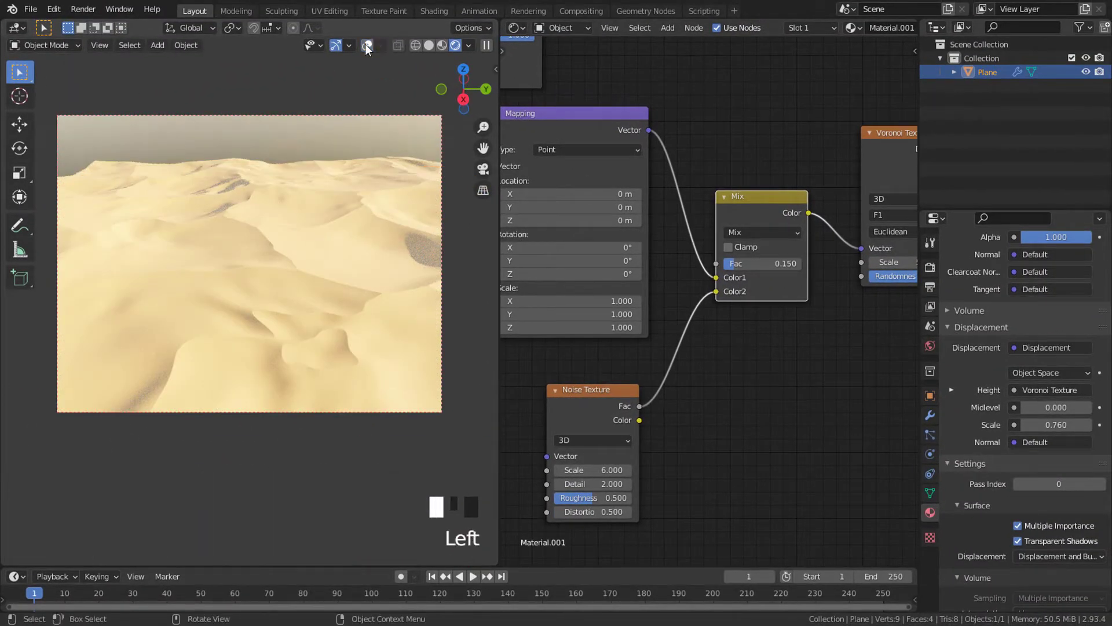
Lower the Mix node's factor to 0.111 and raise the Displacement node's scale to 0.96
{"action": "left_click_drag", "start_coordinate": [761, 263], "coordinate": [646, 264], "text": "shift"}
{"action": "left_click_drag", "start_coordinate": [724, 264], "coordinate": [733, 263]}
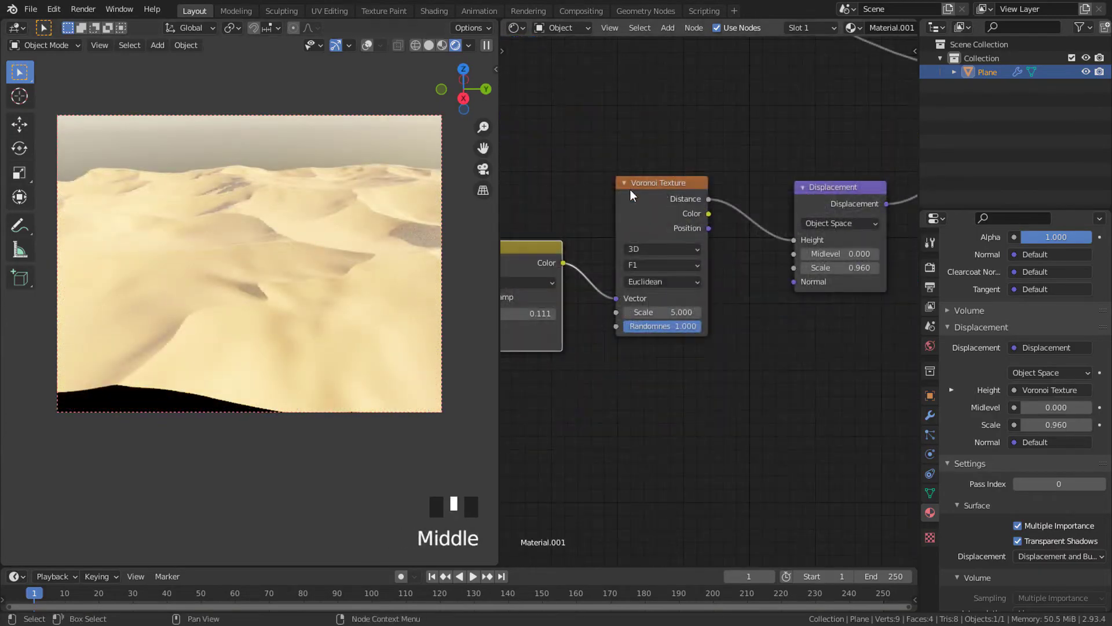
Switch the Voronoi Texture's feature output to Smooth F1 and reduce its smoothness to about 0.06
{"action": "left_click_drag", "start_coordinate": [639, 202], "coordinate": [644, 198]}
{"action": "left_click", "coordinate": [662, 258]}
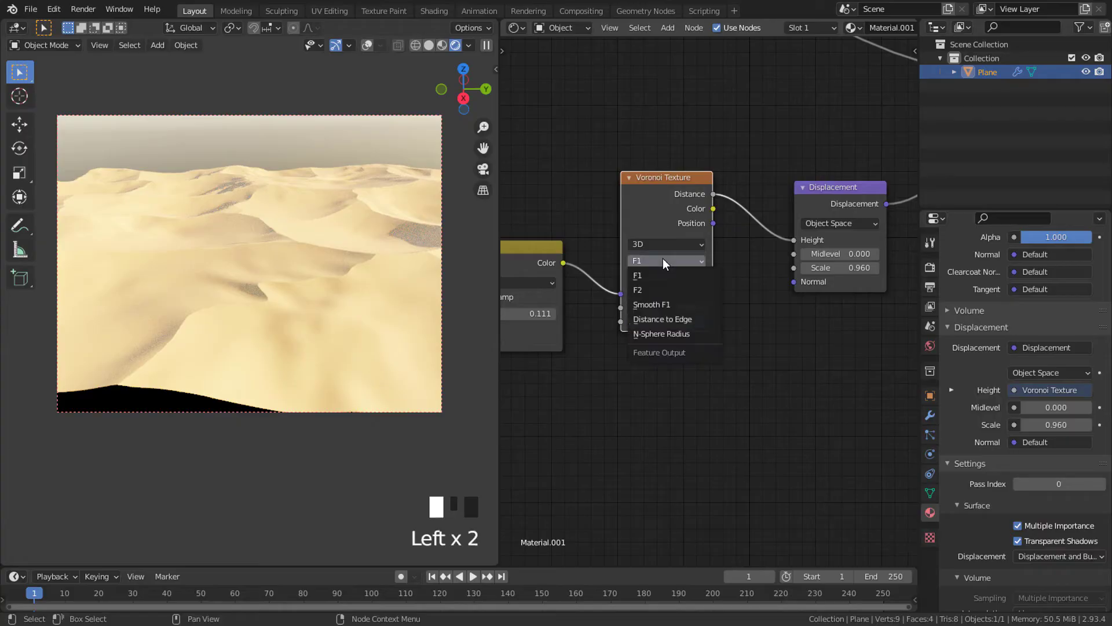
{"action": "left_click", "coordinate": [667, 309]}
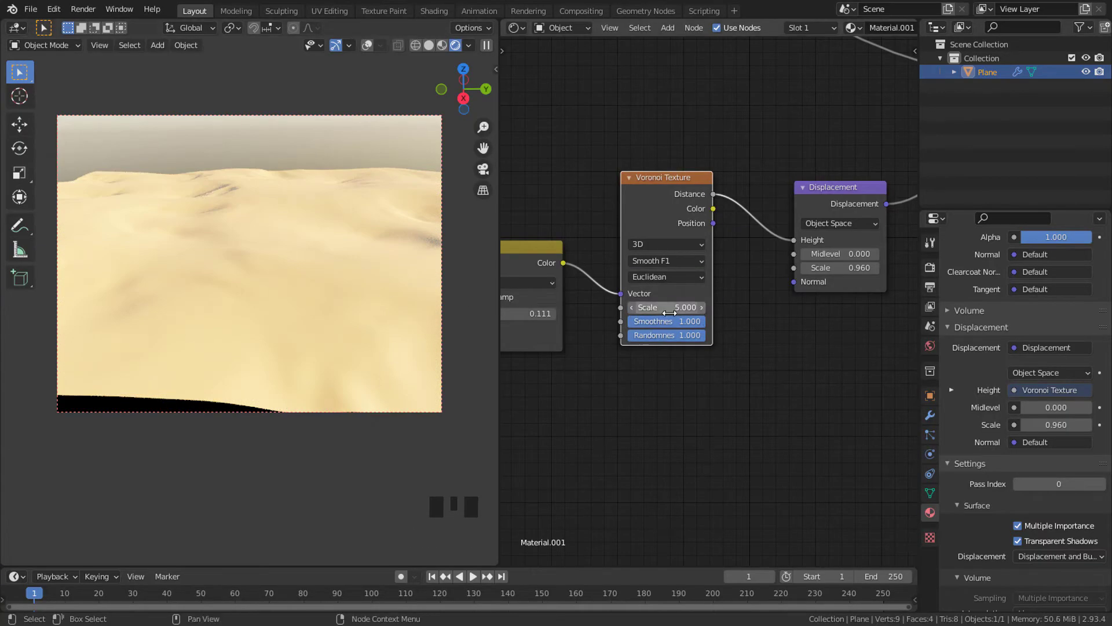
{"action": "left_click_drag", "start_coordinate": [700, 321], "coordinate": [596, 321]}
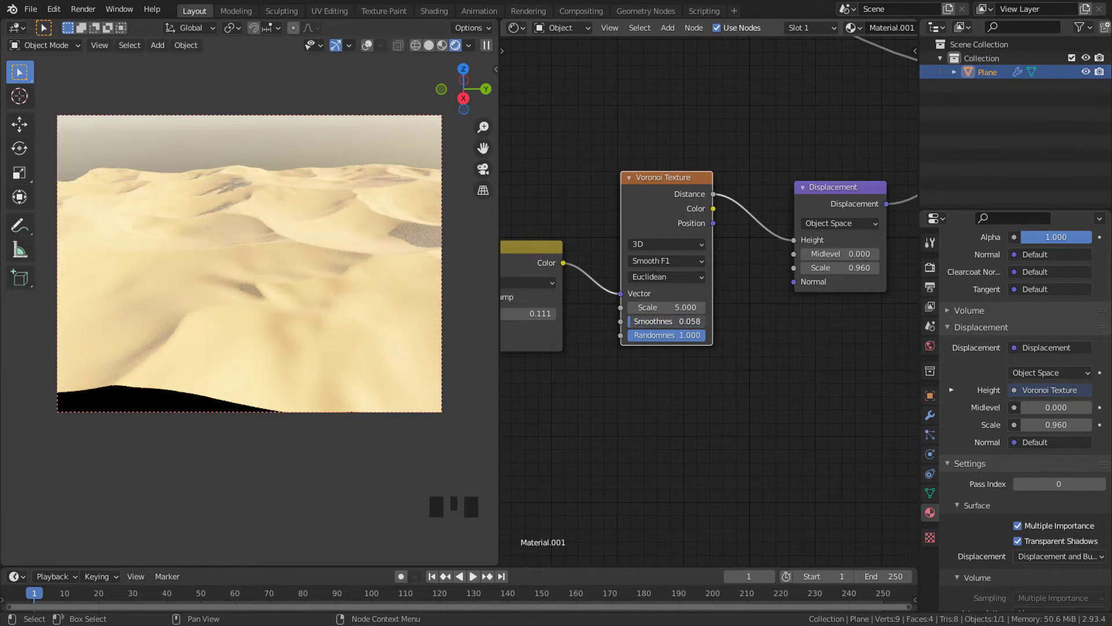
Change the Principled BSDF base color to a darker orange with hue 0.046, saturation 0.927 and value 0.576
{"action": "scroll", "coordinate": [308, 235], "scroll_direction": "up", "scroll_amount": 1}
{"action": "middle_click_drag", "start_coordinate": [538, 133], "coordinate": [753, 238]}
{"action": "middle_click_drag", "start_coordinate": [589, 173], "coordinate": [756, 435]}
{"action": "scroll", "coordinate": [695, 301], "scroll_direction": "down", "scroll_amount": 5}
{"action": "scroll", "coordinate": [631, 183], "scroll_direction": "up", "scroll_amount": 4}
{"action": "left_click_drag", "start_coordinate": [630, 268], "coordinate": [629, 273]}
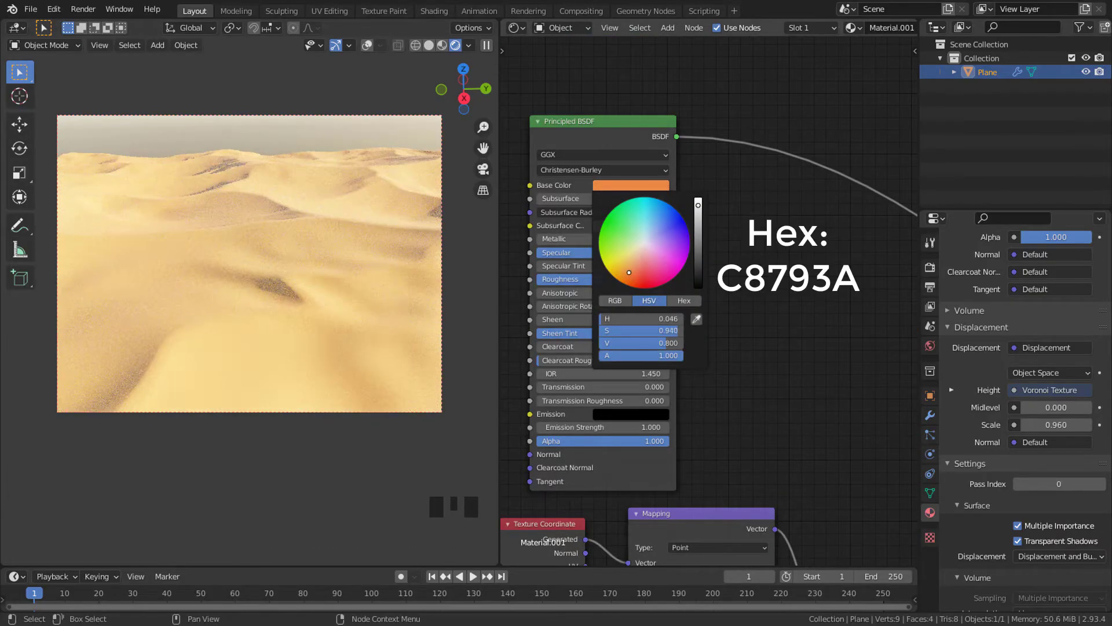
{"action": "left_click_drag", "start_coordinate": [697, 210], "coordinate": [698, 216]}
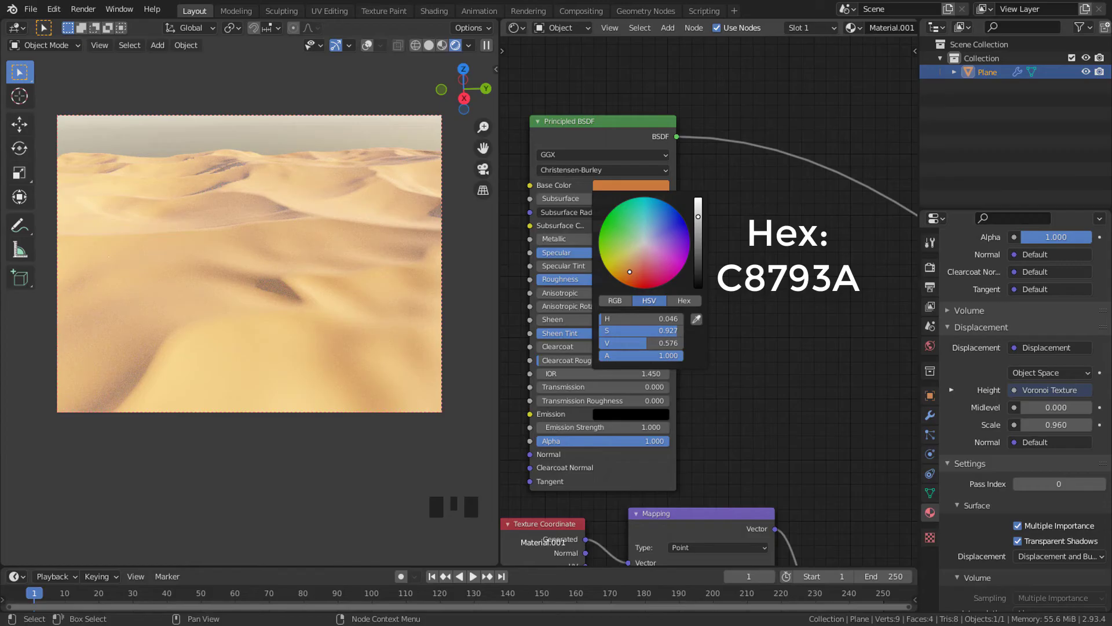
Adjust the world's Sky Texture lighting so the dunes cast broad shadows
{"action": "middle_click_drag", "start_coordinate": [383, 258], "coordinate": [350, 244]}
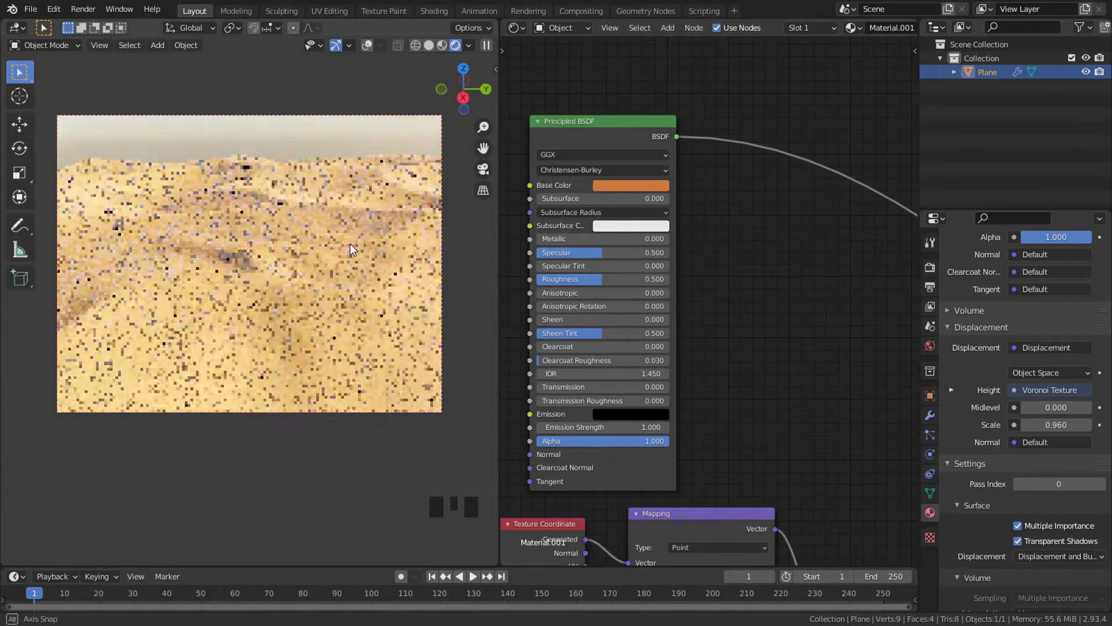
{"action": "left_click", "coordinate": [930, 346]}
{"action": "left_click_drag", "start_coordinate": [1049, 405], "coordinate": [1027, 417]}
{"action": "left_click_drag", "start_coordinate": [1035, 498], "coordinate": [1066, 499], "text": "shift"}
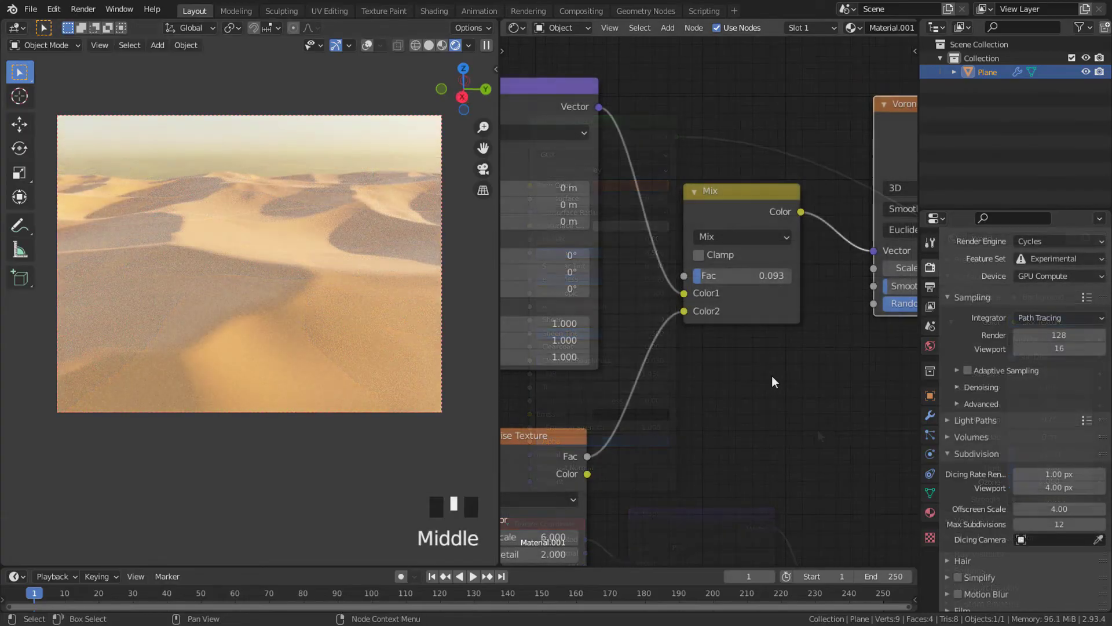
Make room before the Displacement node and add a second Noise Texture node below the Voronoi Texture
{"action": "scroll", "coordinate": [772, 375], "scroll_direction": "down", "scroll_amount": 10}
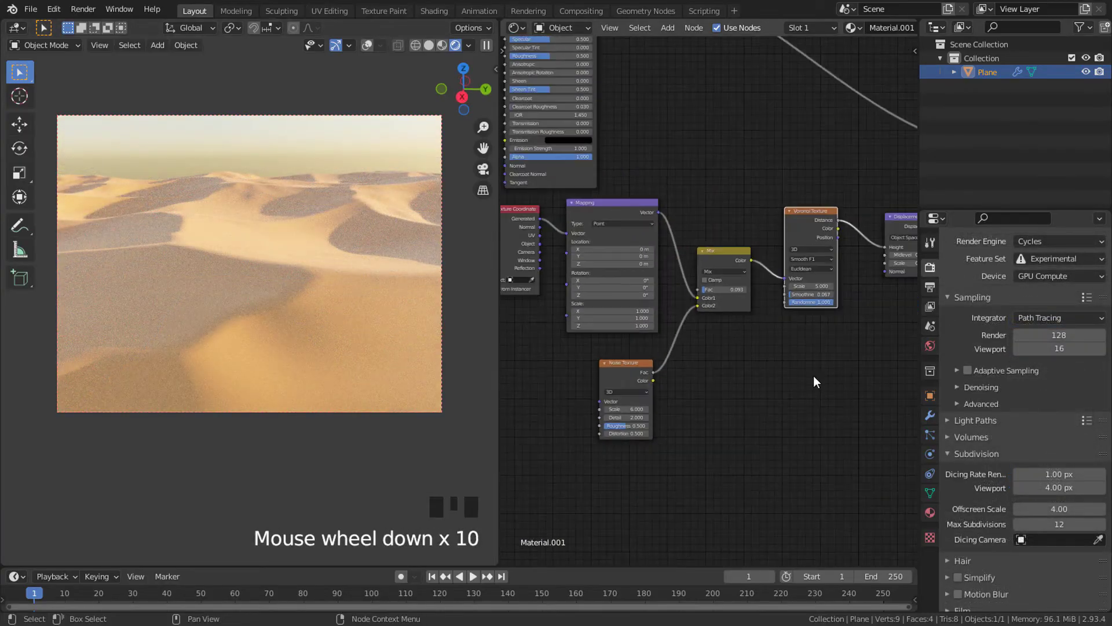
{"action": "middle_click_drag", "start_coordinate": [813, 382], "coordinate": [715, 300]}
{"action": "left_click_drag", "start_coordinate": [742, 238], "coordinate": [809, 245]}
{"action": "key", "text": "shift+a"}
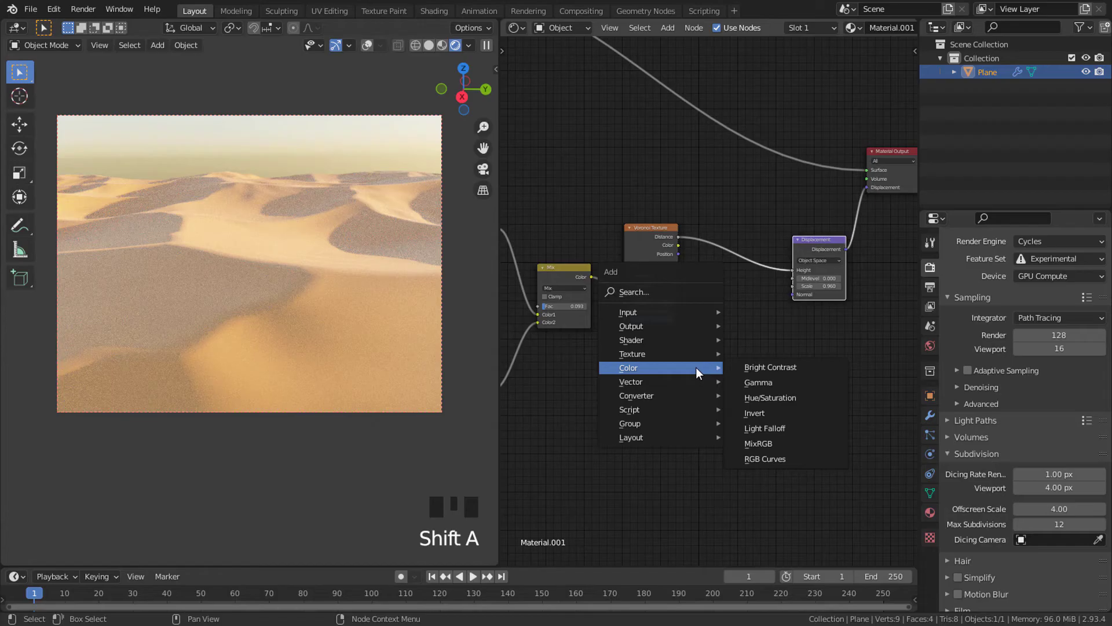
{"action": "mouse_move", "coordinate": [681, 354]}
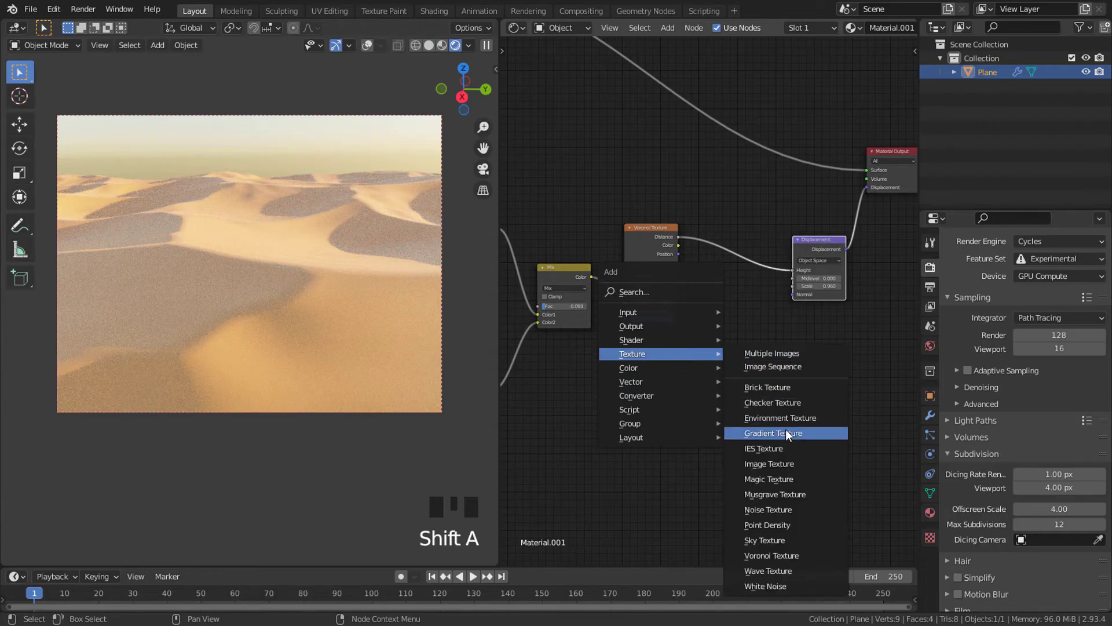
{"action": "left_click", "coordinate": [769, 509]}
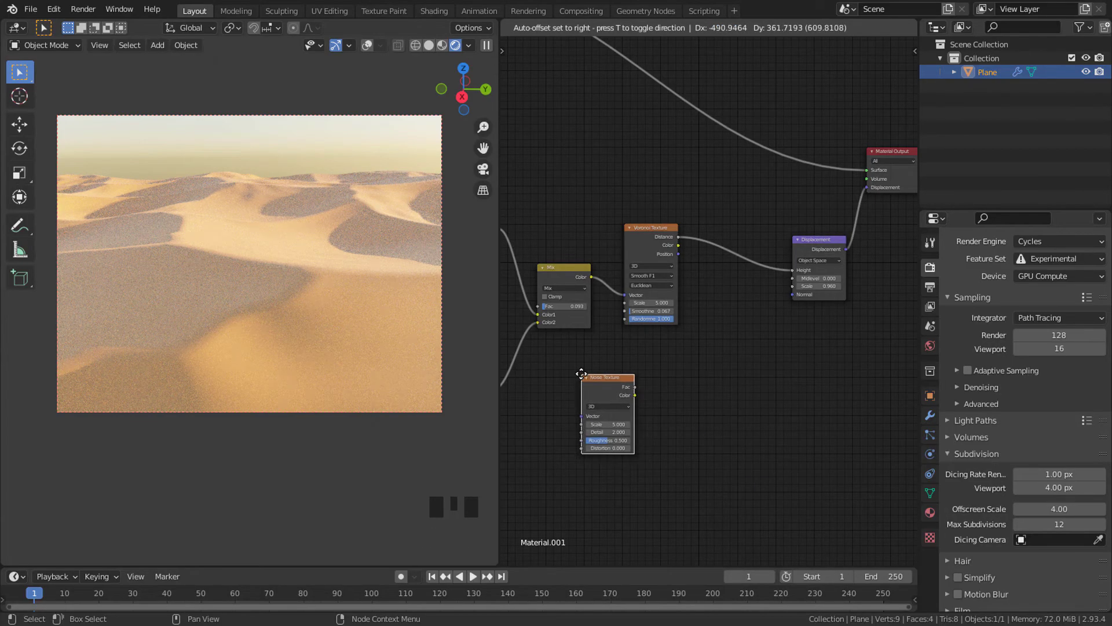
{"action": "left_click", "coordinate": [553, 363]}
Insert a MixRGB node between the Voronoi Texture and Displacement nodes and feed the new noise's Fac output into Color2
{"action": "key", "text": "shift+a"}
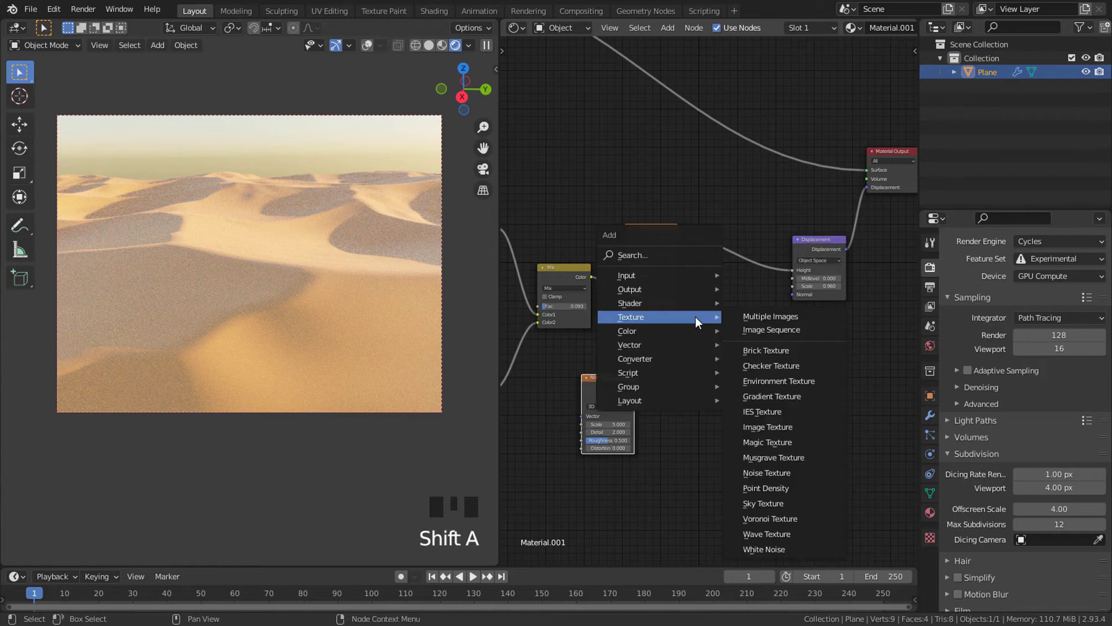
{"action": "mouse_move", "coordinate": [690, 332]}
{"action": "left_click", "coordinate": [771, 406]}
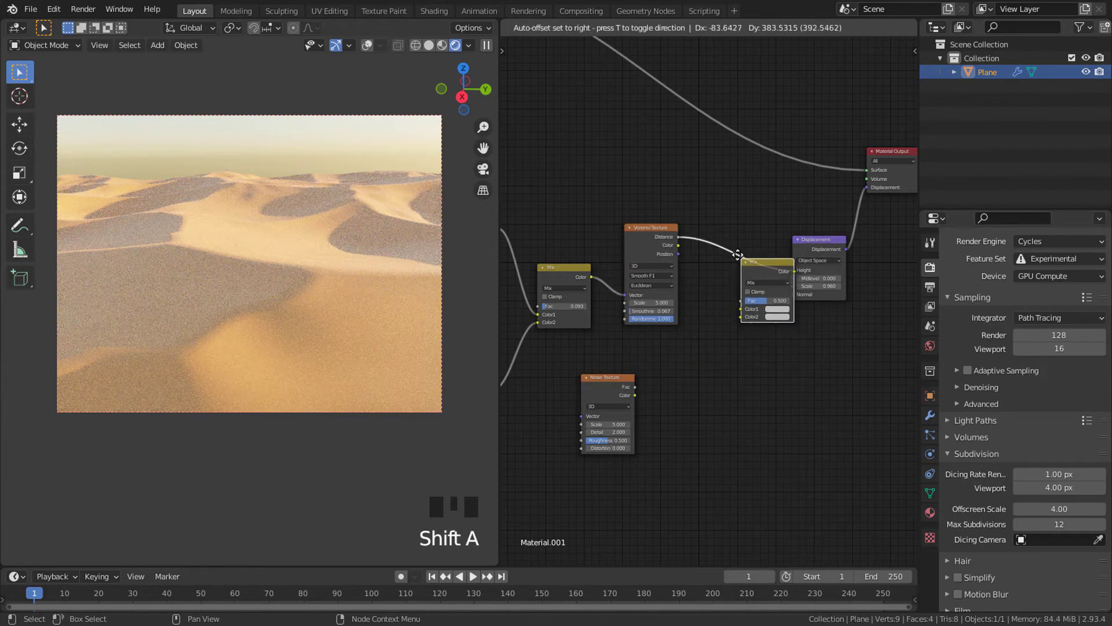
{"action": "left_click", "coordinate": [759, 281]}
{"action": "left_click_drag", "start_coordinate": [635, 387], "coordinate": [737, 314]}
Set the new Noise Texture's scale to 140 and the new Mix node's factor to 0.010
{"action": "scroll", "coordinate": [736, 314], "scroll_direction": "up", "scroll_amount": 7}
{"action": "middle_click_drag", "start_coordinate": [790, 305], "coordinate": [823, 265]}
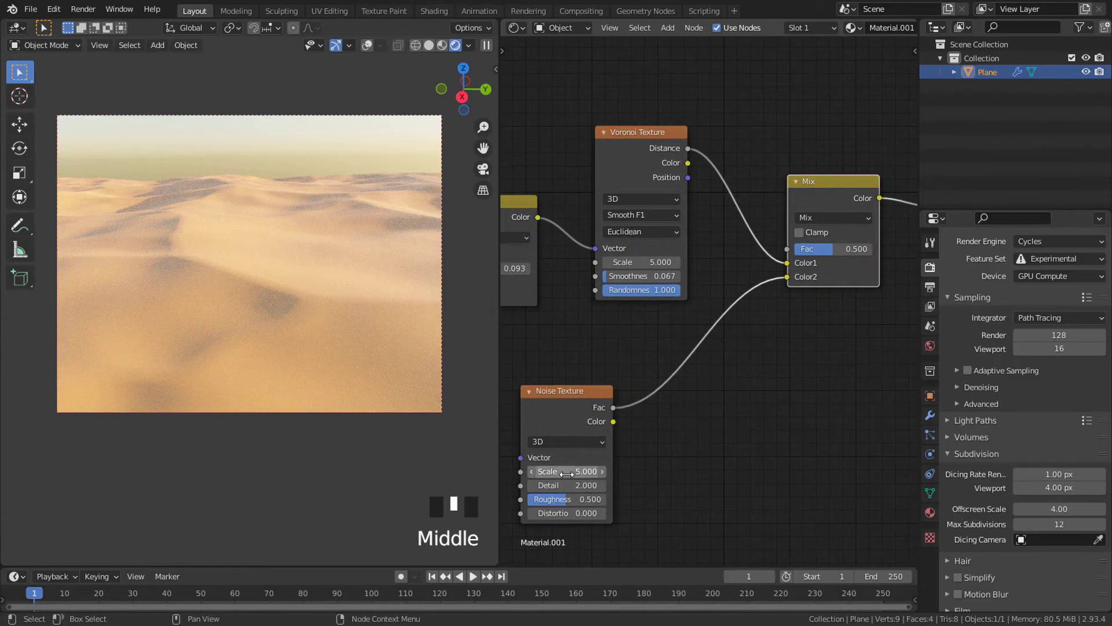
{"action": "left_click", "coordinate": [566, 471]}
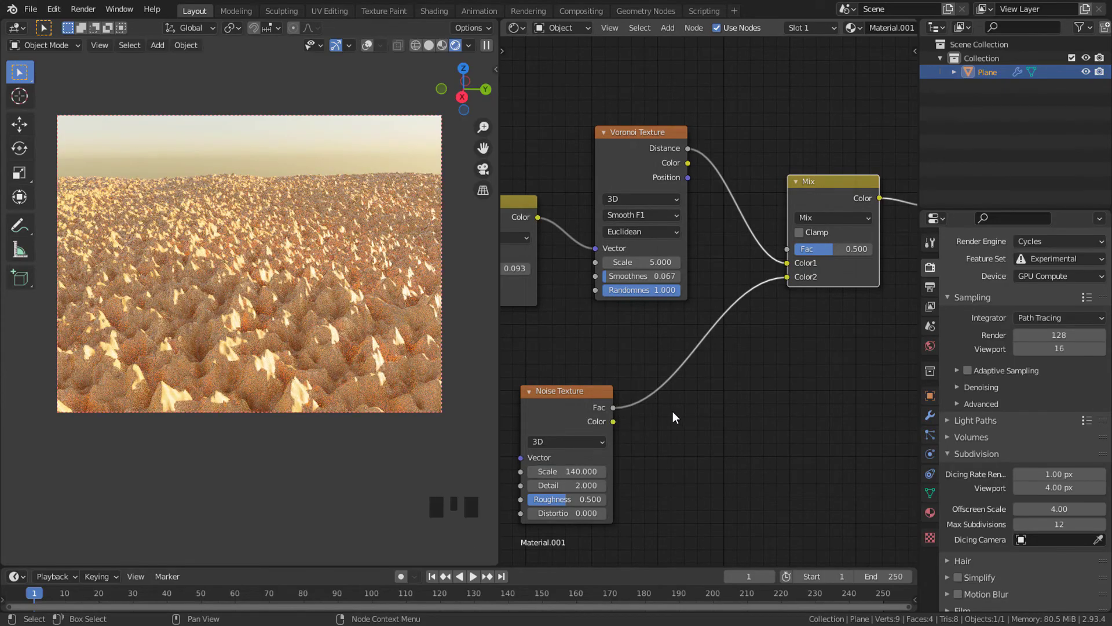
{"action": "left_click_drag", "start_coordinate": [843, 249], "coordinate": [822, 249]}
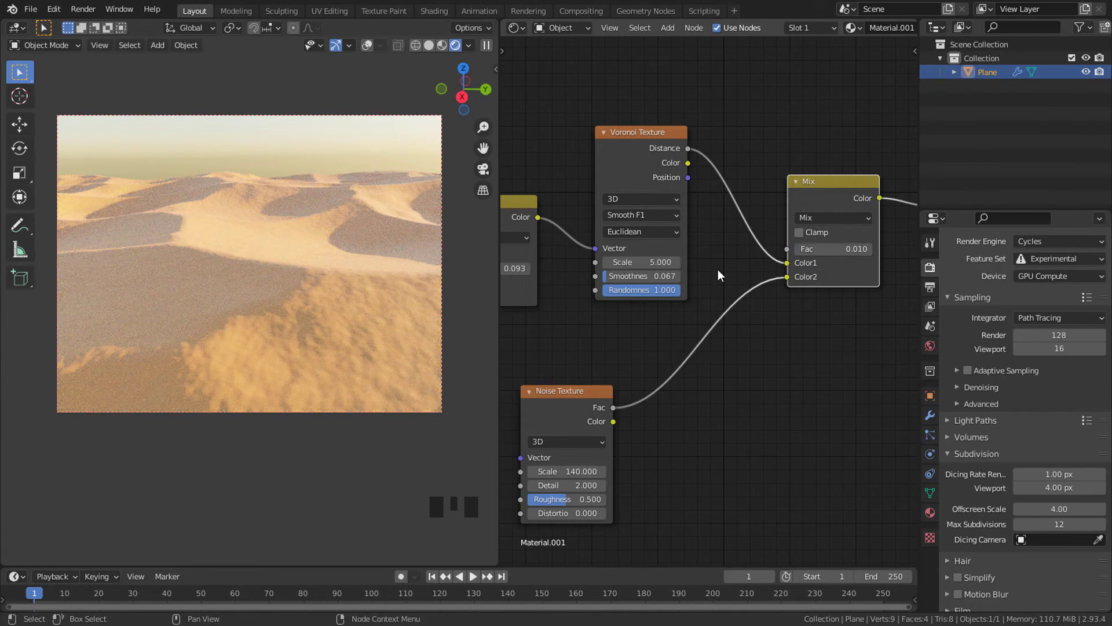
Refine the fine-grain Noise Texture with a detail of 16 and a distortion of 0.030
{"action": "middle_click_drag", "start_coordinate": [717, 269], "coordinate": [826, 160]}
{"action": "left_click_drag", "start_coordinate": [665, 373], "coordinate": [811, 373]}
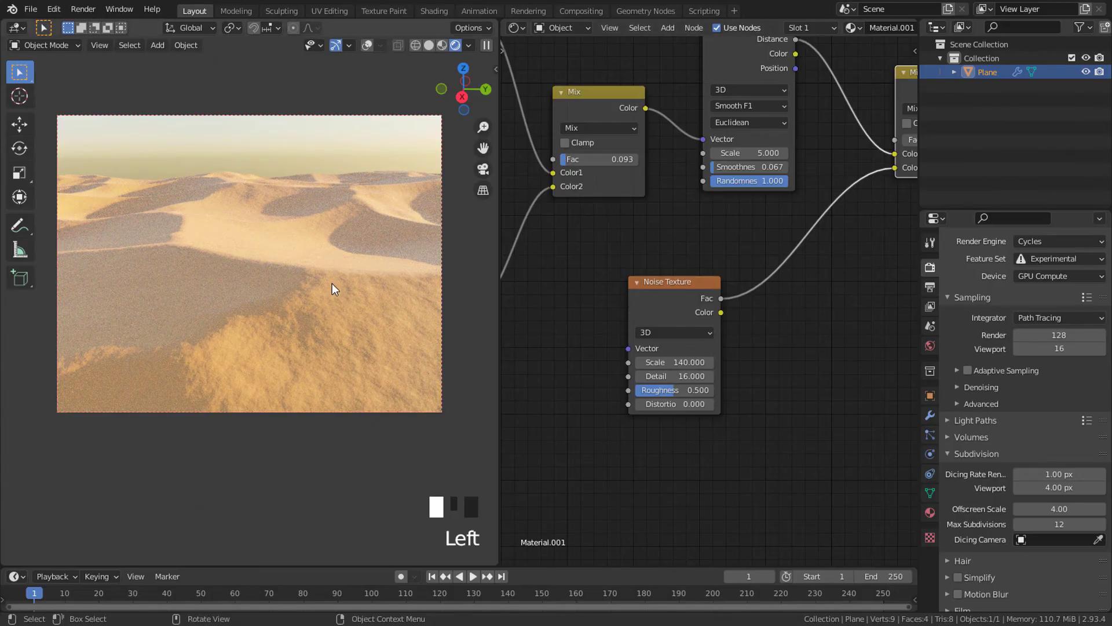
{"action": "middle_click_drag", "start_coordinate": [332, 284], "coordinate": [328, 276]}
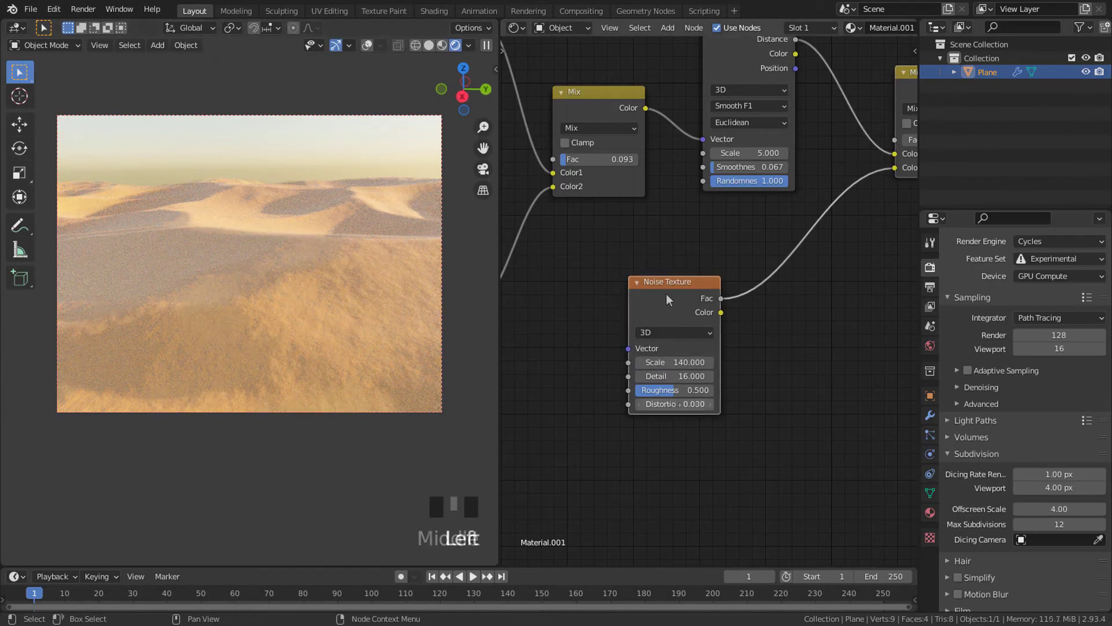
Add Mapping and Texture Coordinate nodes to the fine-grain Noise Texture and set the mapping's X scale to 3.450
{"action": "left_click_drag", "start_coordinate": [666, 294], "coordinate": [800, 334]}
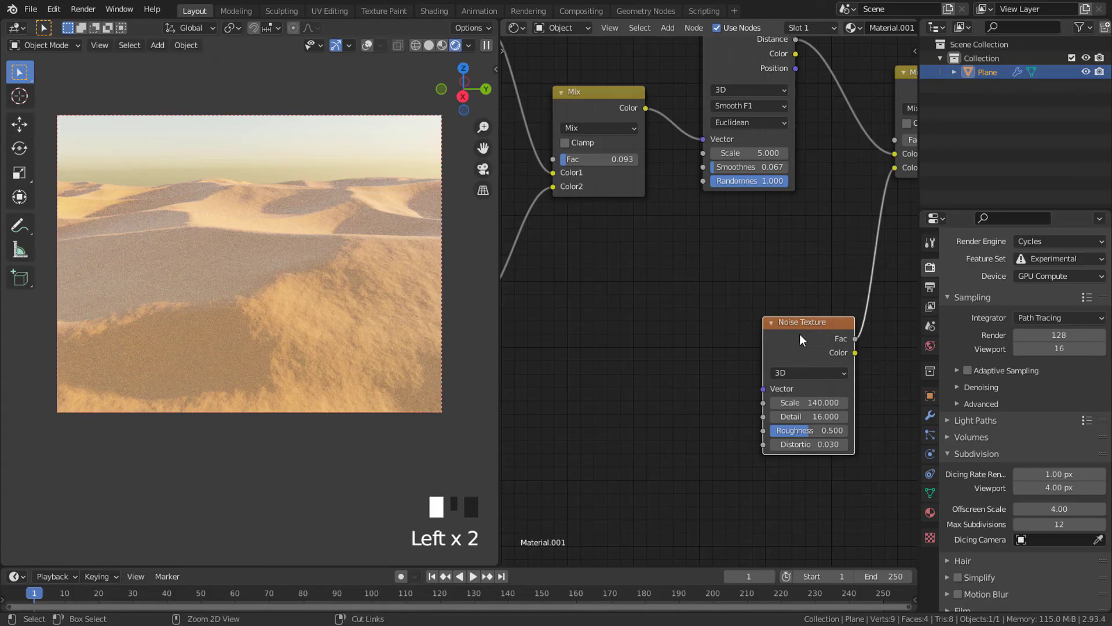
{"action": "key", "text": "ctrl+t"}
{"action": "left_click_drag", "start_coordinate": [689, 485], "coordinate": [742, 485], "text": "shift"}
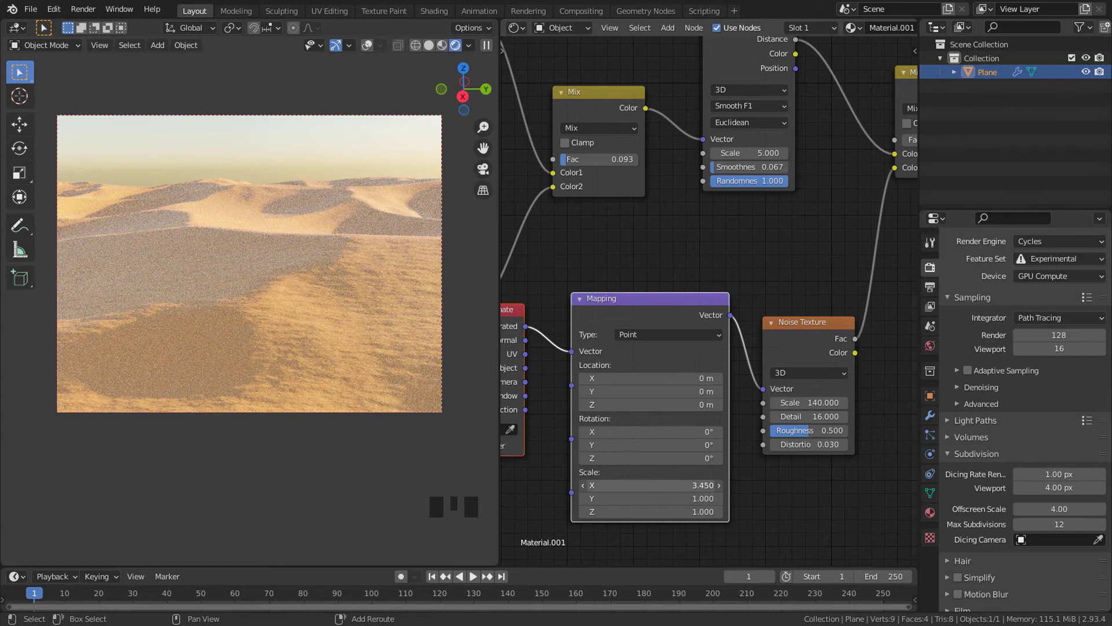